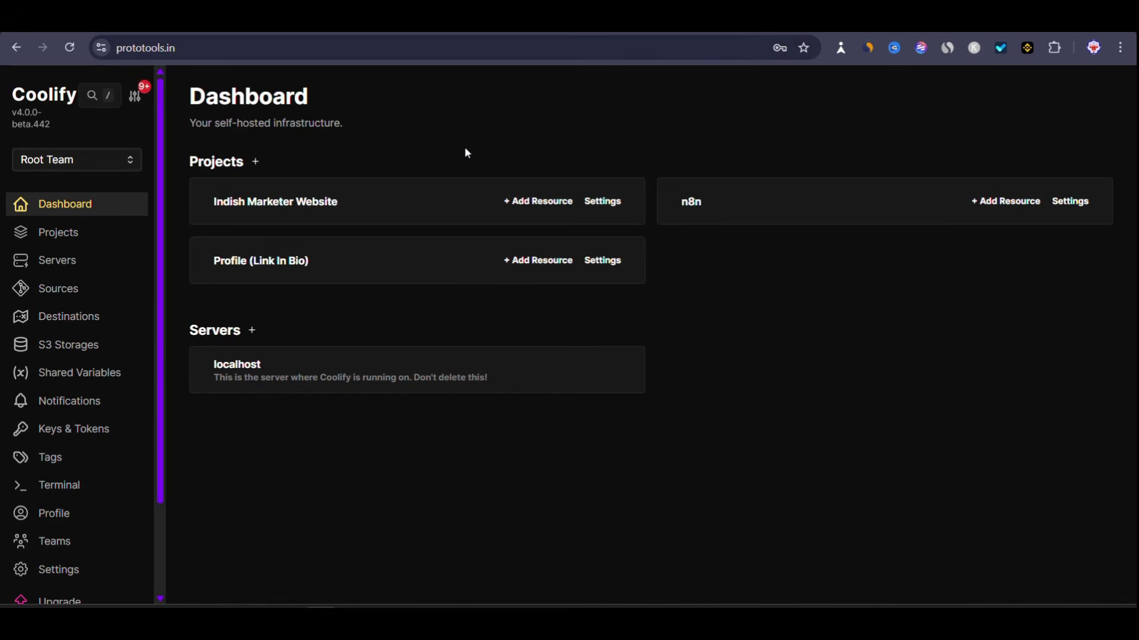
# Create a new project named Clawdbot
pyautogui.click(67, 239)
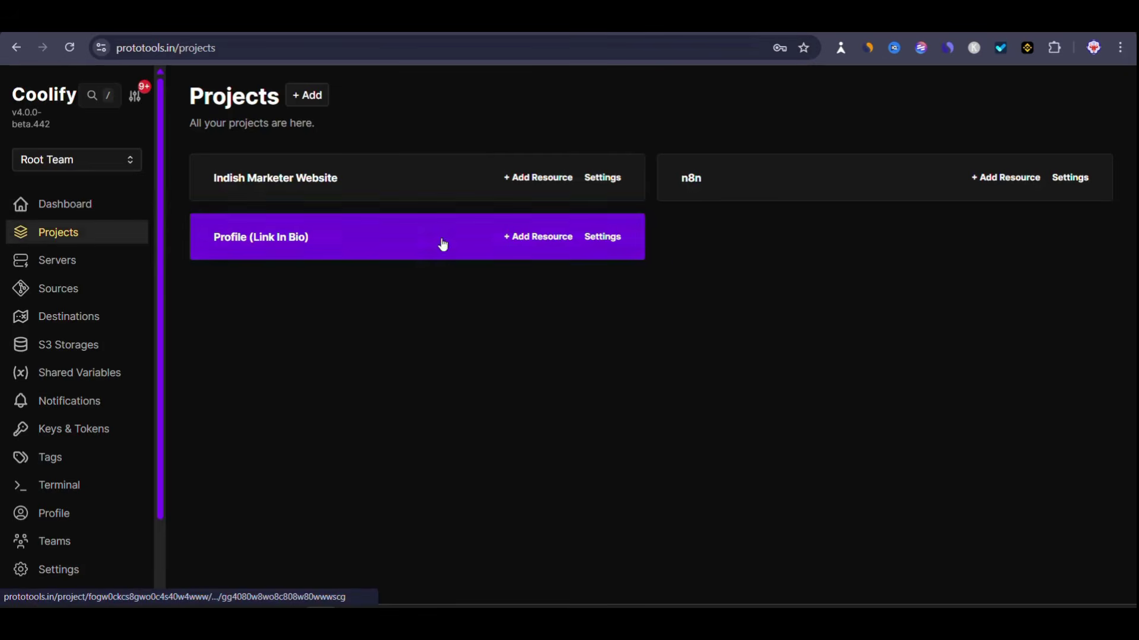
pyautogui.click(307, 96)
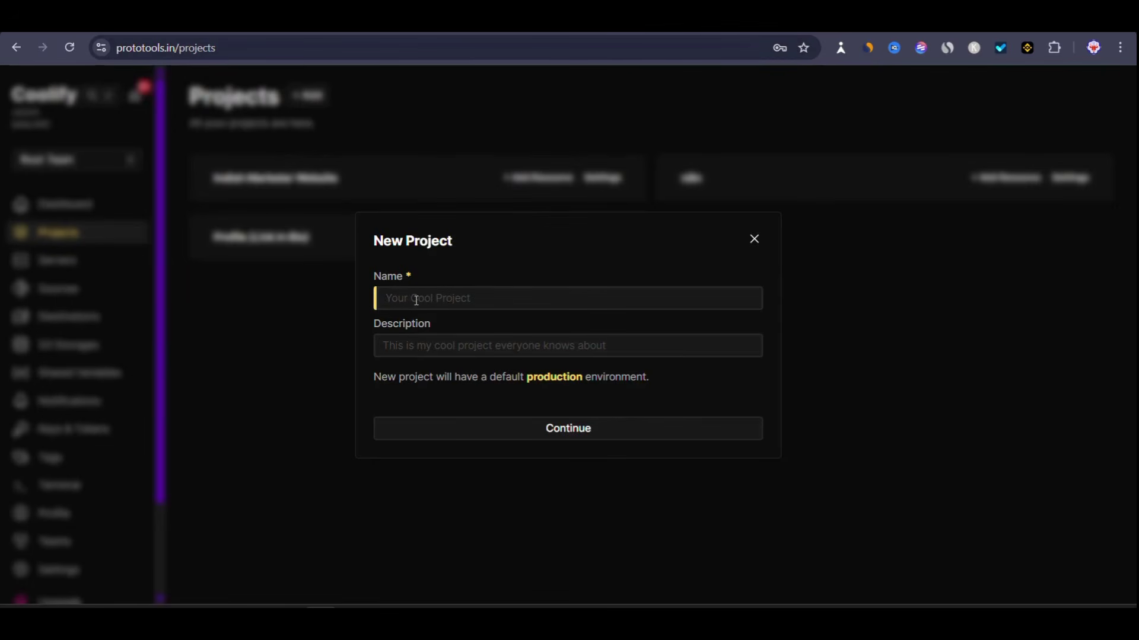
pyautogui.write('Clawdbot')
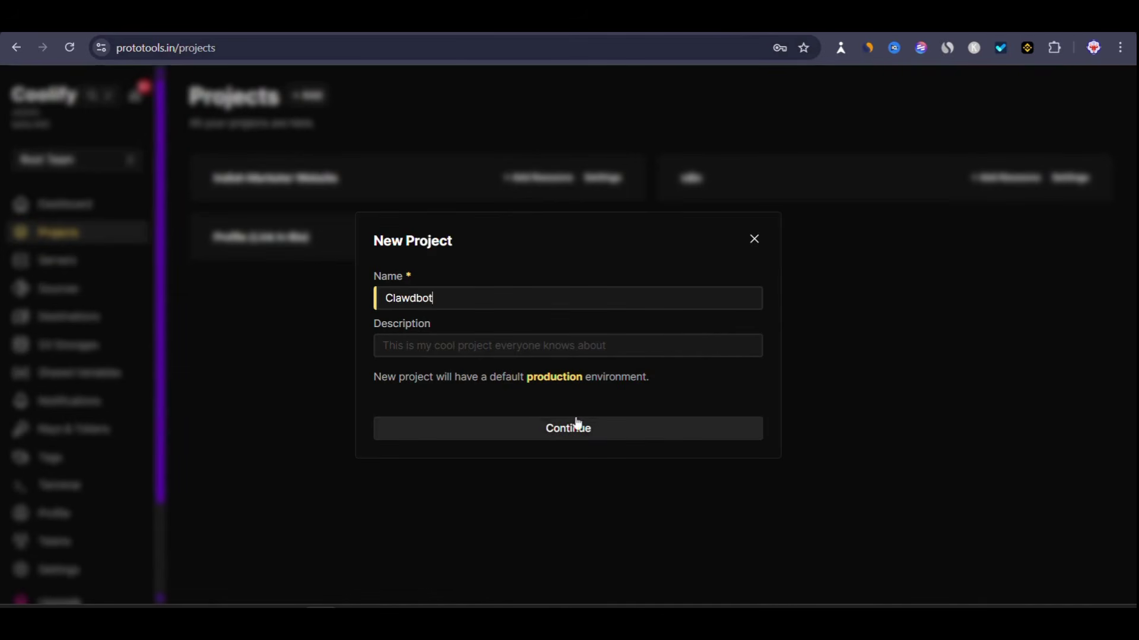
pyautogui.click(545, 428)
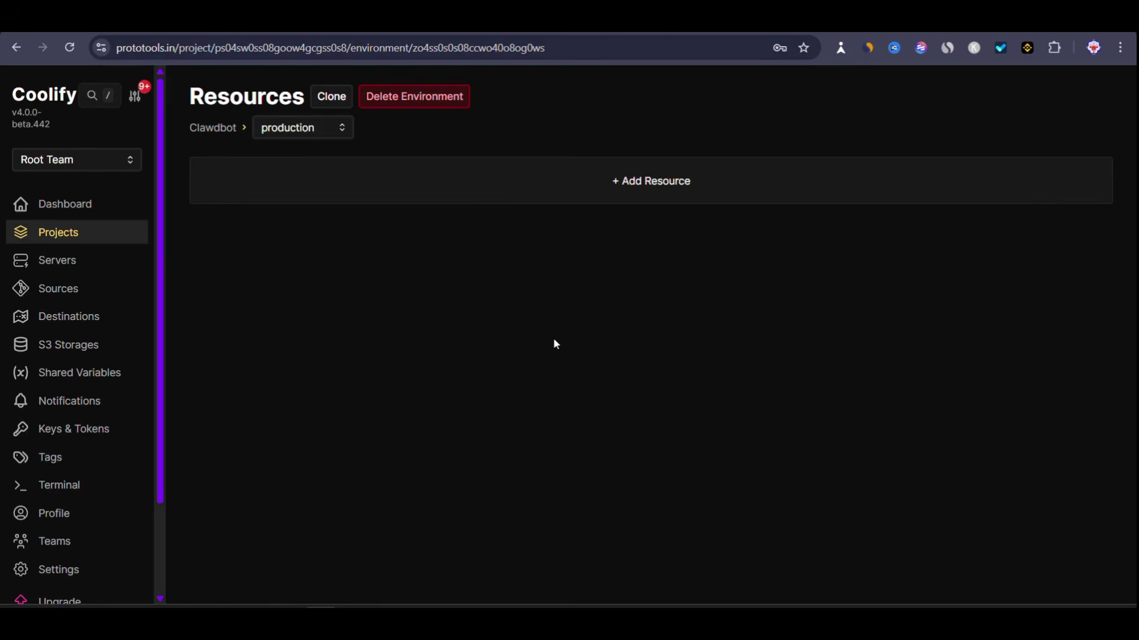
# Add the Openclaw service to the Clawdbot project's production environment and set its service name to Clawdbot
pyautogui.click(633, 181)
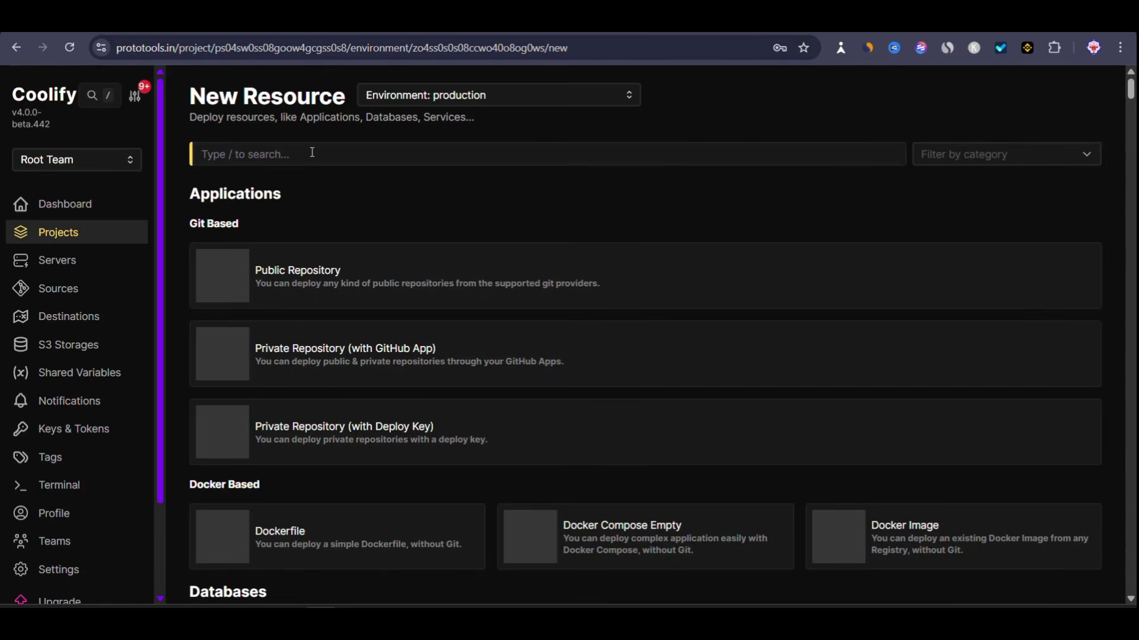
pyautogui.write('openc')
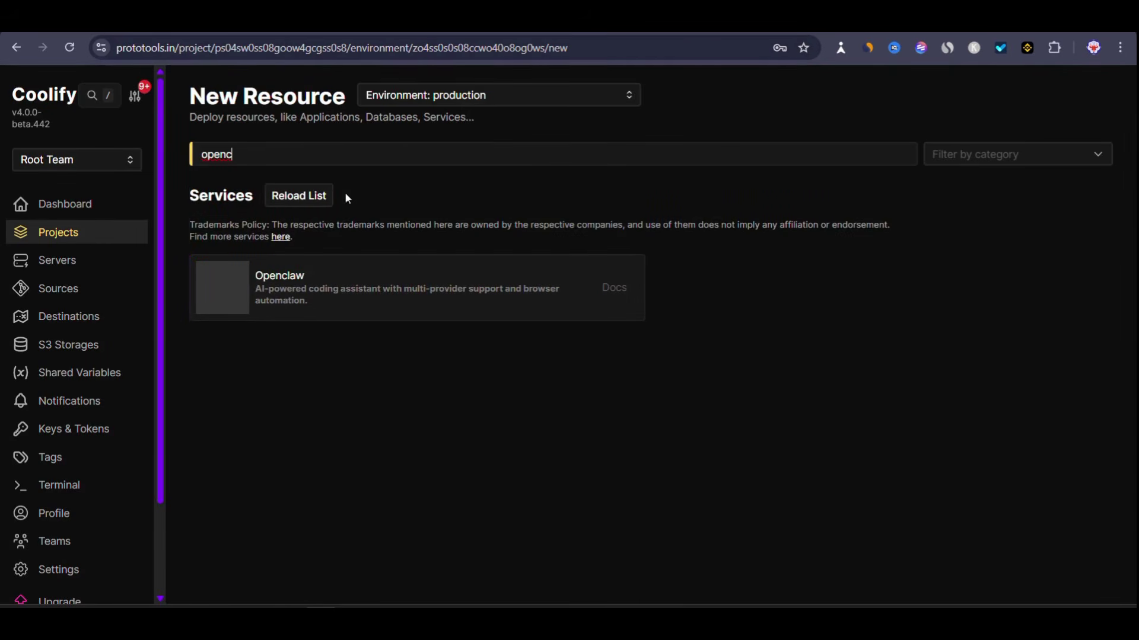
pyautogui.click(276, 276)
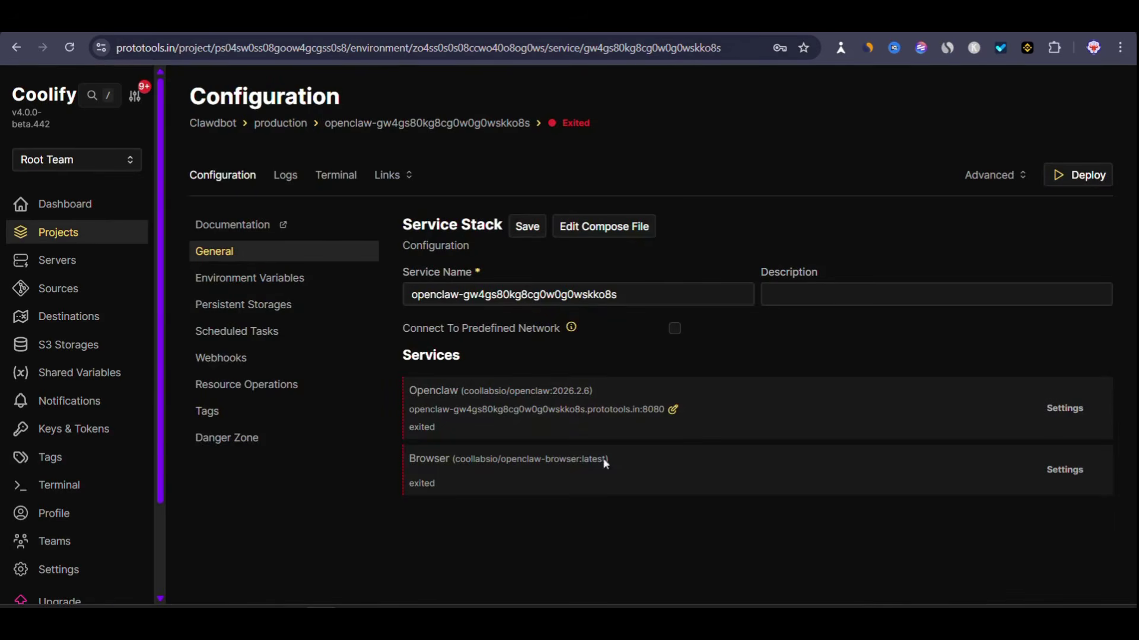
pyautogui.tripleClick(644, 300)
pyautogui.write('Clawdbot')
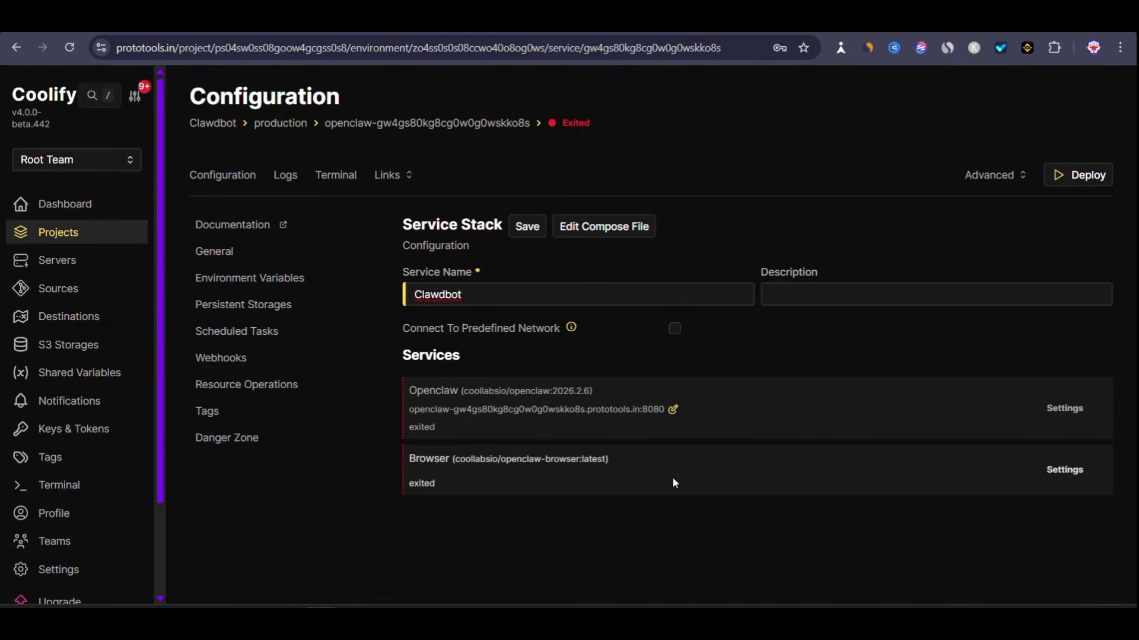
pyautogui.click(673, 410)
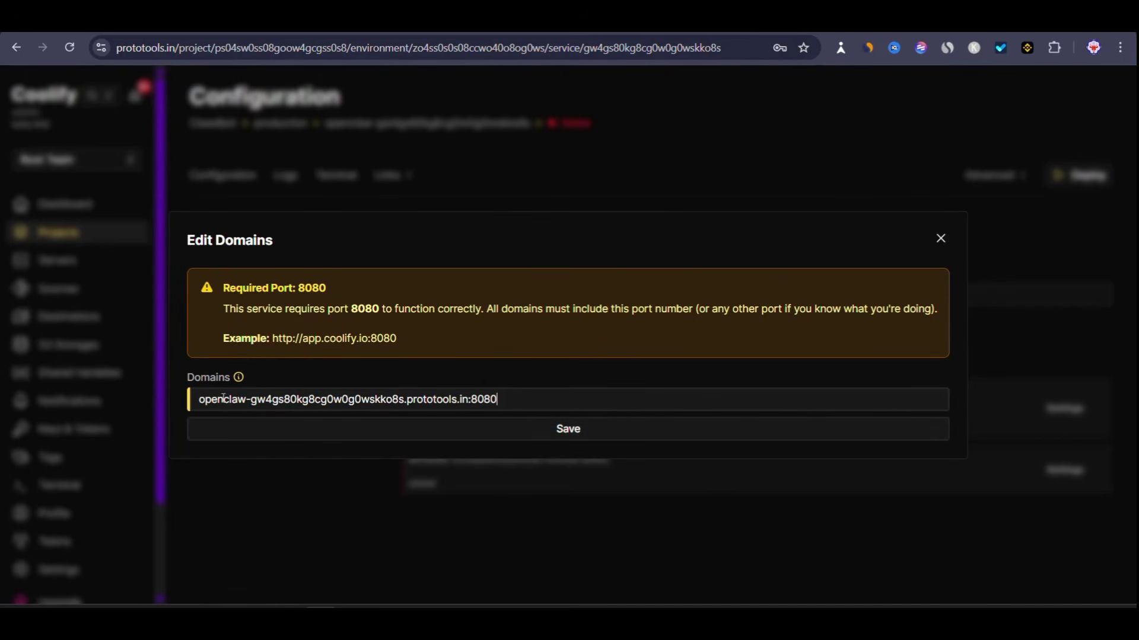
pyautogui.click(200, 406)
pyautogui.hotkey('ctrl', 'a')
pyautogui.write('htt')
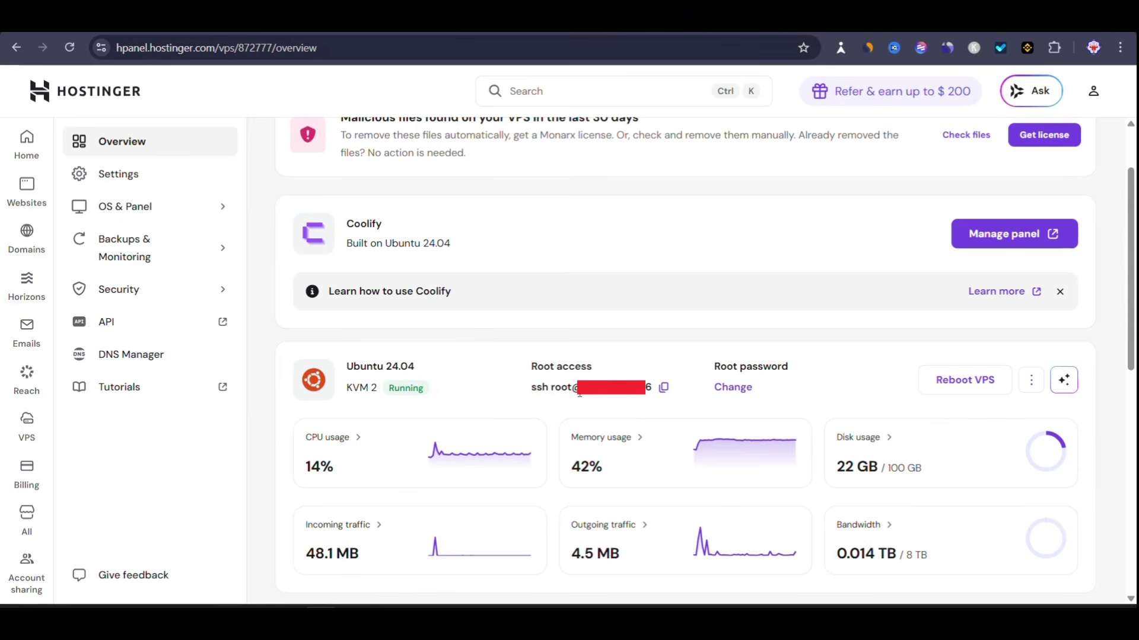
pyautogui.moveTo(533, 387); pyautogui.dragTo(653, 386)
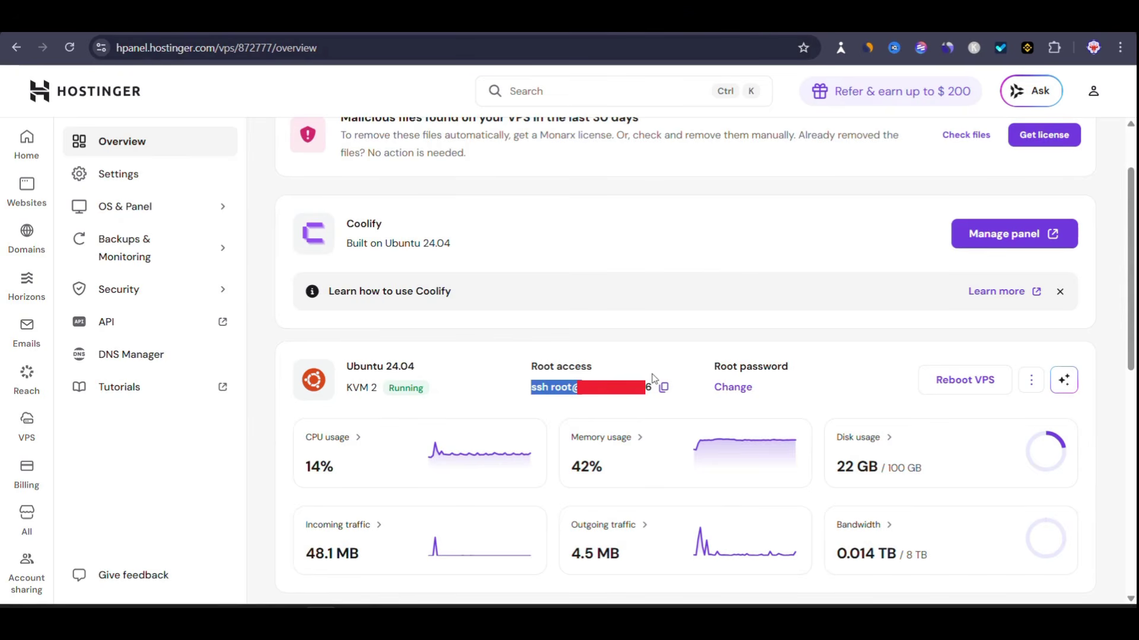
pyautogui.doubleClick(654, 386)
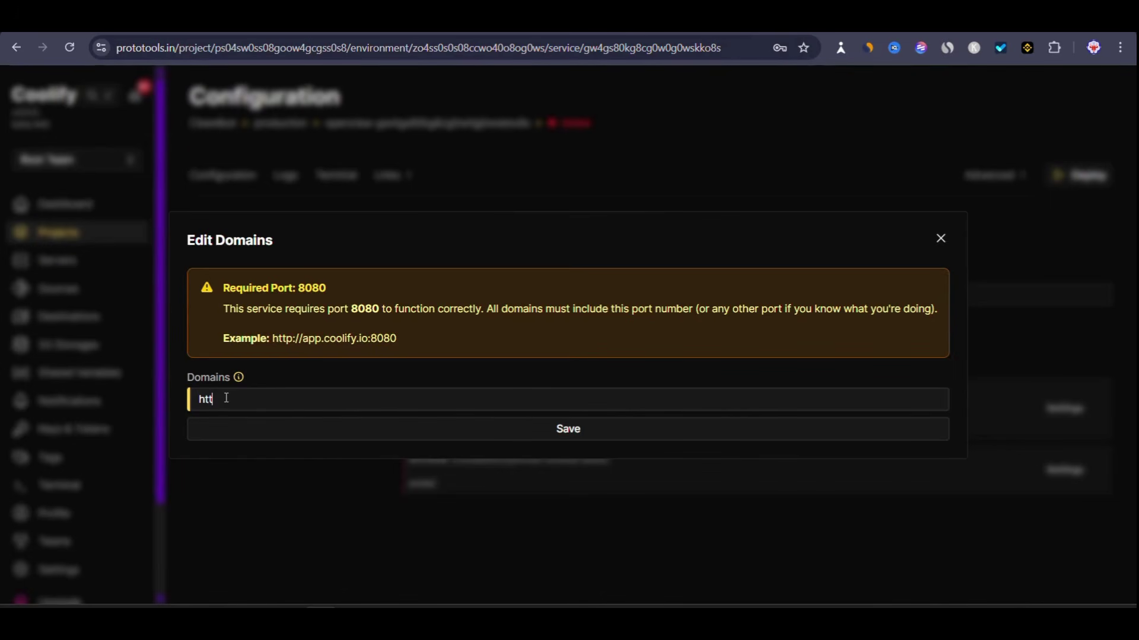
pyautogui.write('ps://clawdbot.protools.i')
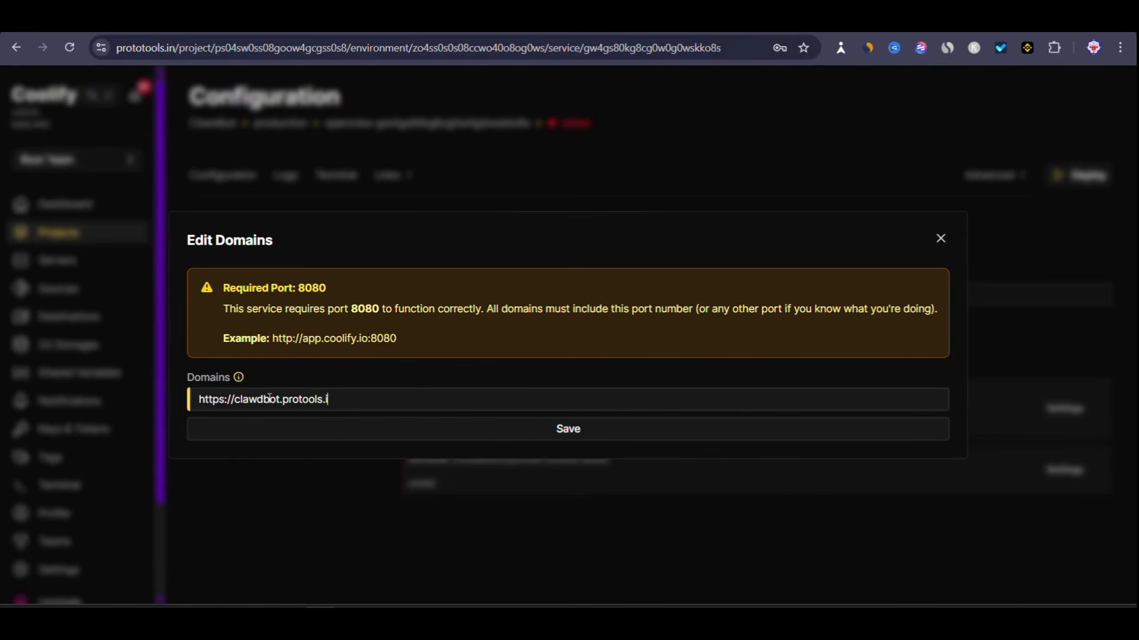
pyautogui.write('n')
pyautogui.click(542, 432)
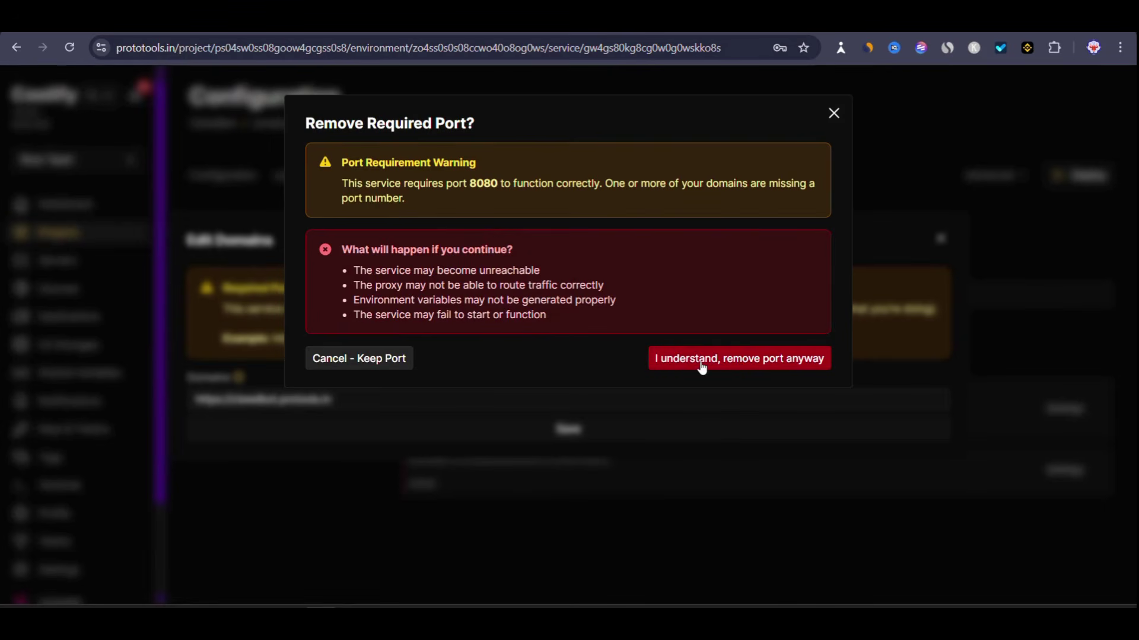
pyautogui.click(701, 362)
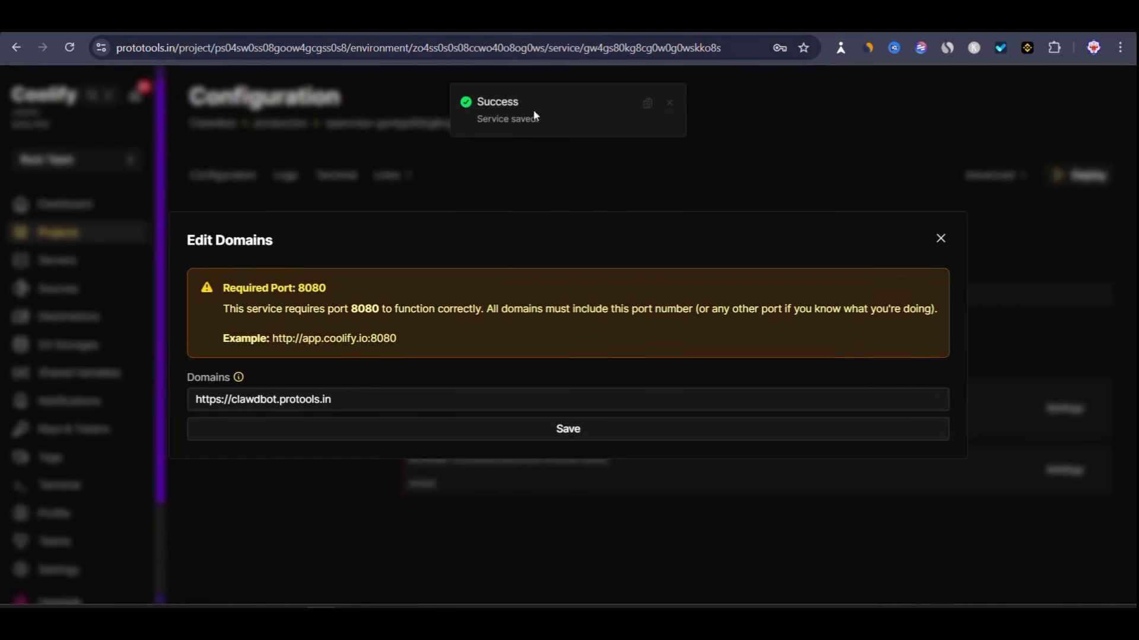
pyautogui.click(940, 237)
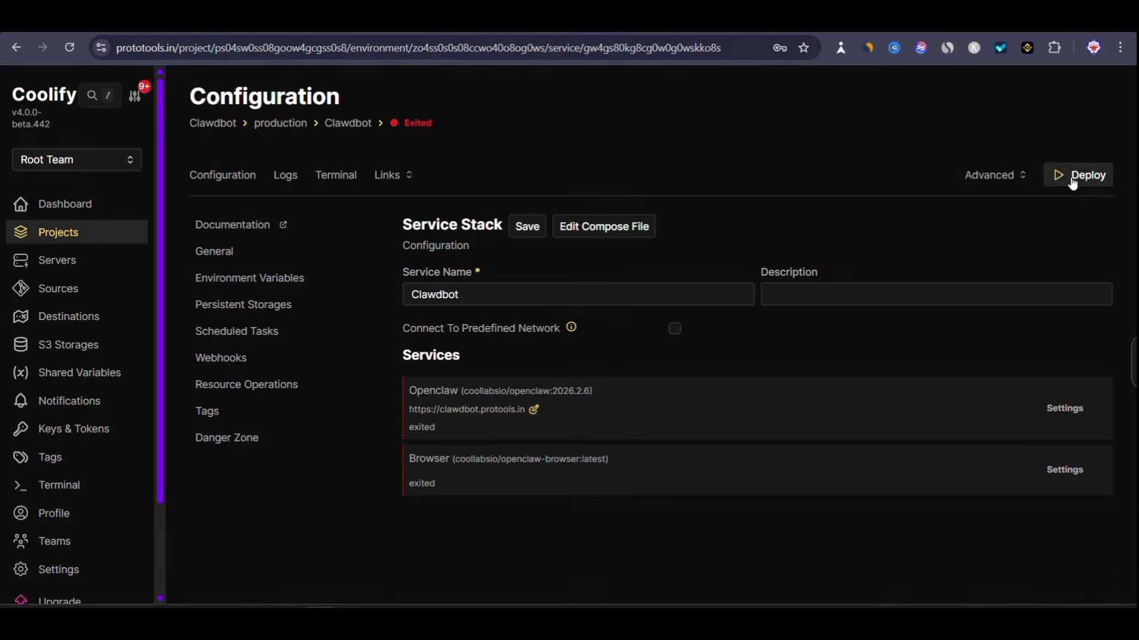
# Deploy the Clawdbot service and close the startup log once the containers have started
pyautogui.click(1073, 178)
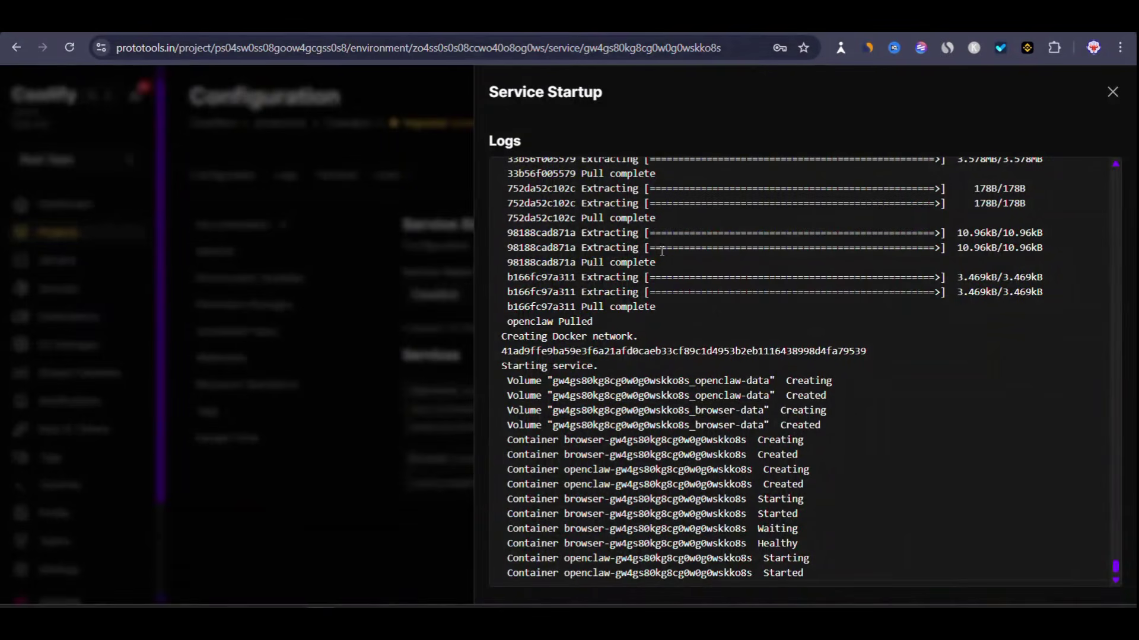
pyautogui.click(1112, 92)
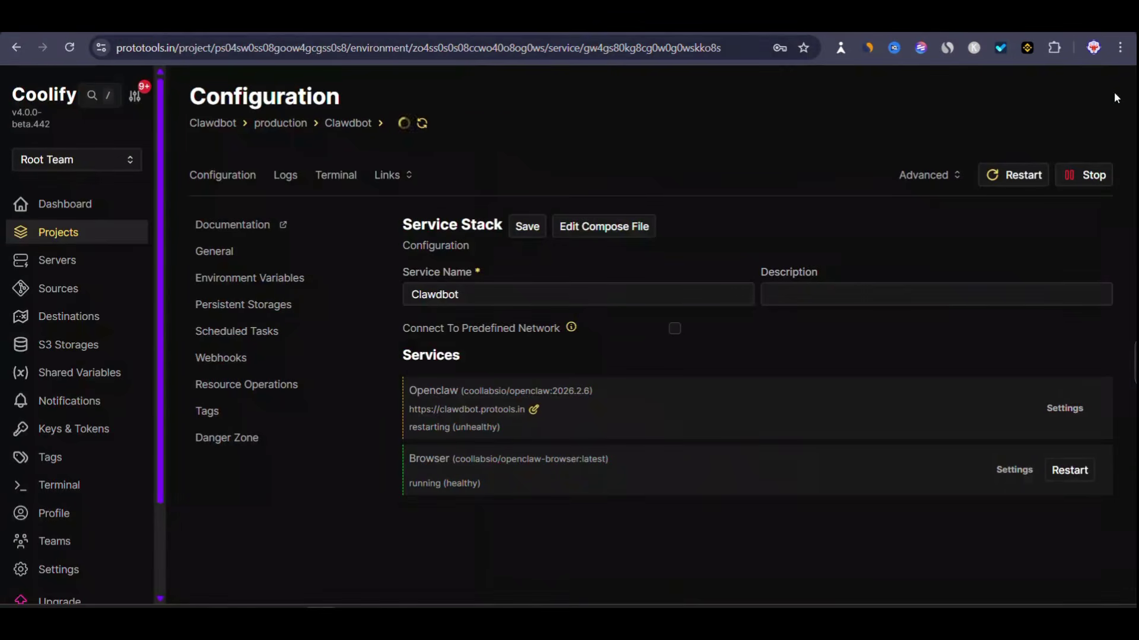
pyautogui.scroll(5, 386, 211)
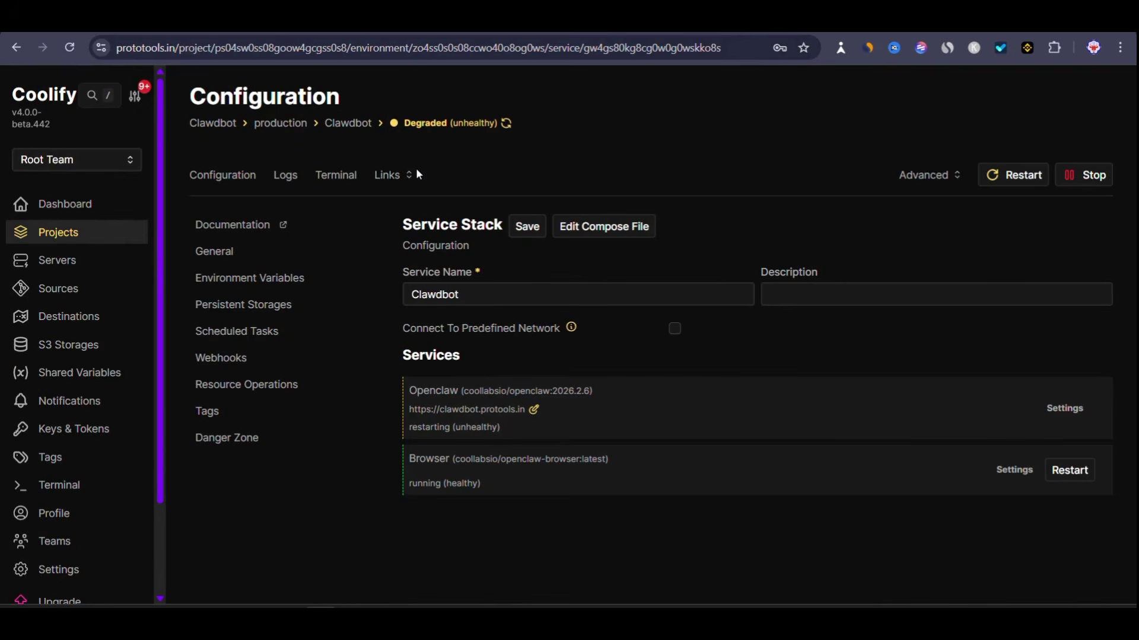
# Open the service's public link to check the site, and return to its configuration
pyautogui.click(416, 175)
pyautogui.click(426, 199)
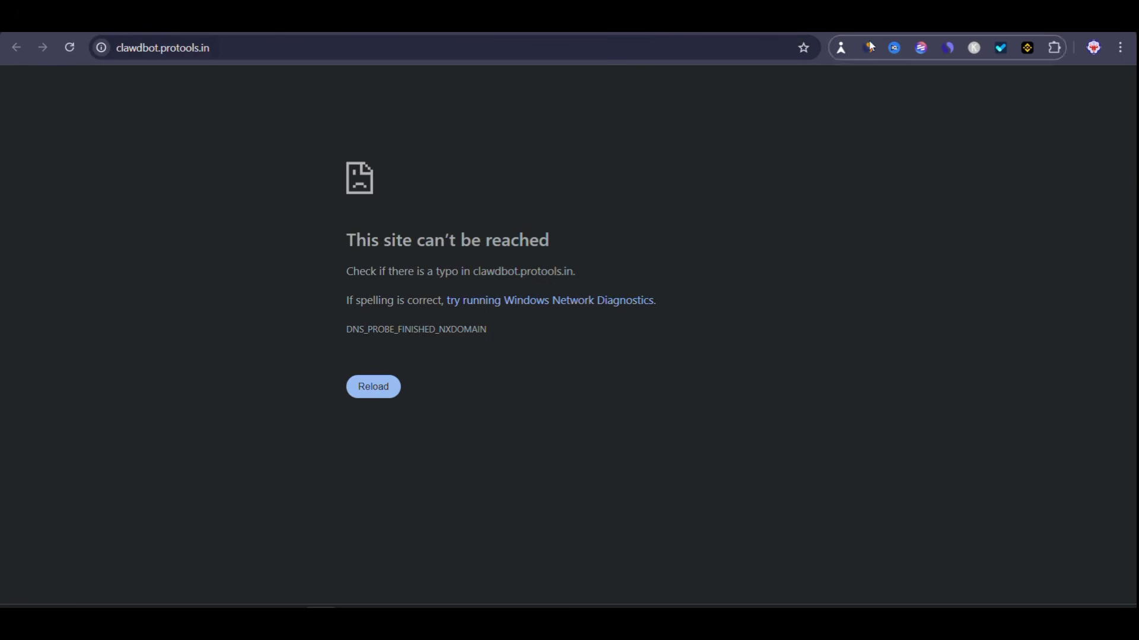
pyautogui.hotkey('ctrl', 'w')
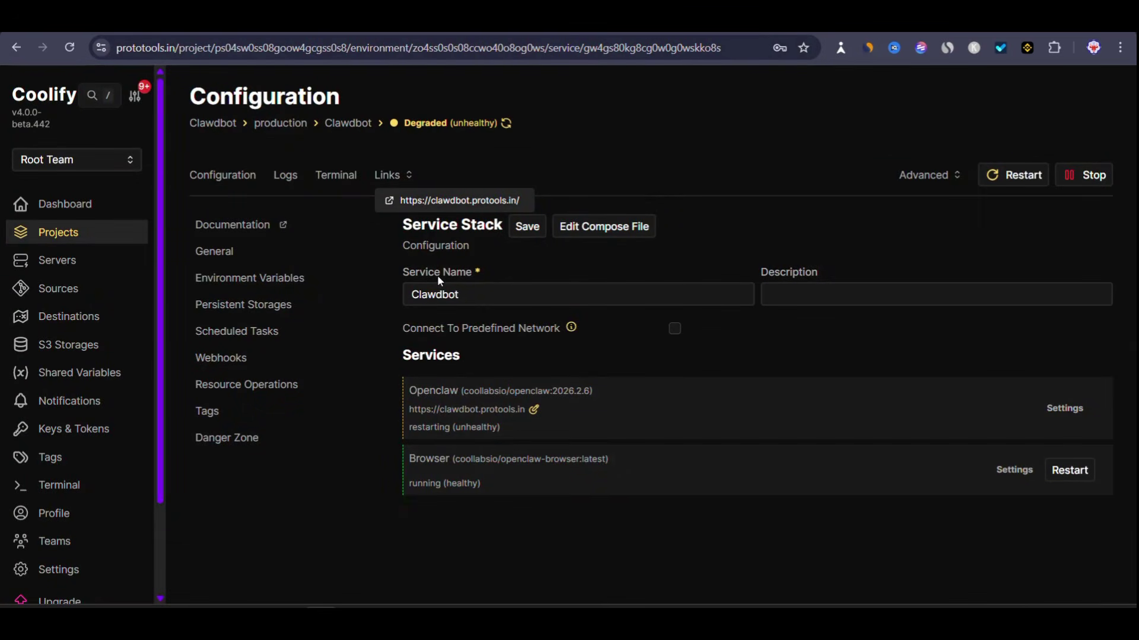
pyautogui.click(567, 178)
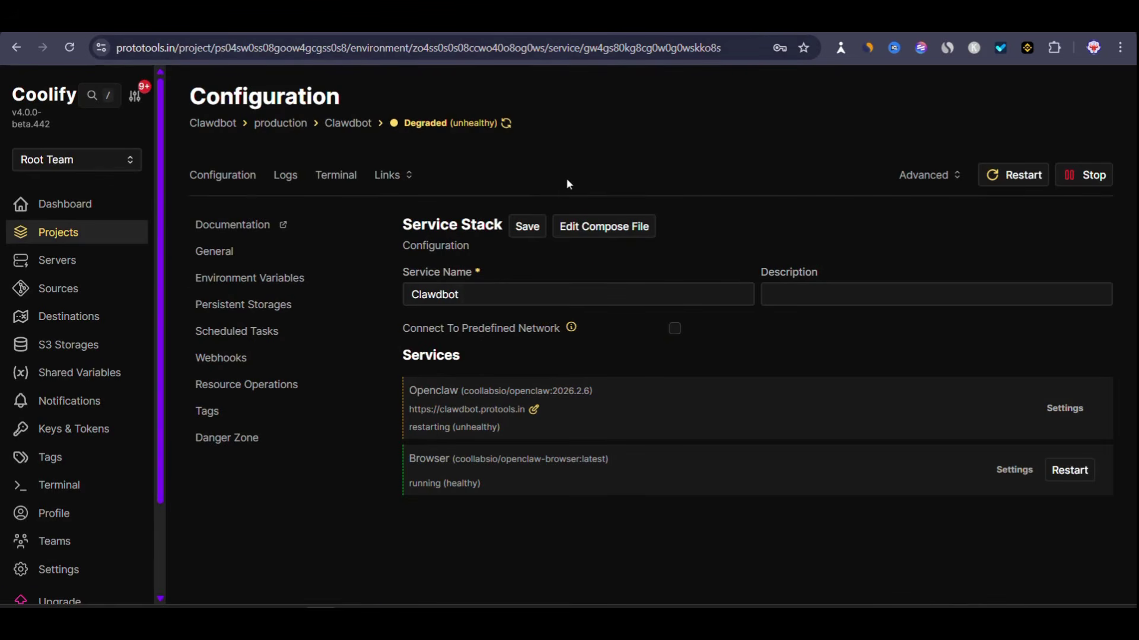
# Review the service's production environment variables, including the authentication entries and the AI provider API keys
pyautogui.click(281, 286)
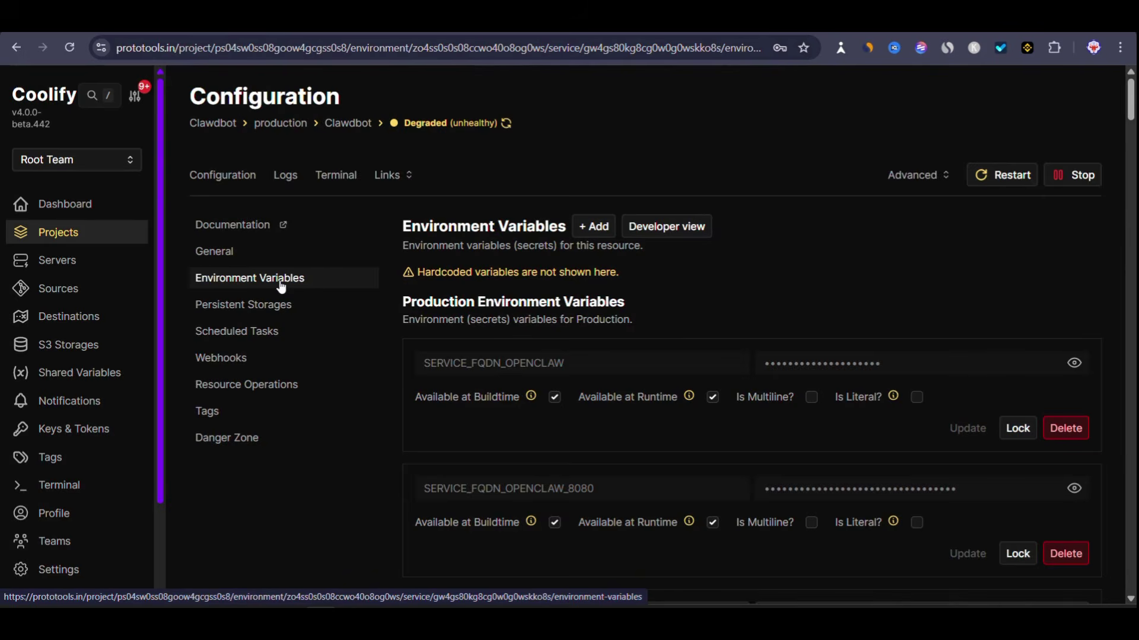
pyautogui.scroll(-5, 533, 347)
pyautogui.scroll(-18, 533, 347)
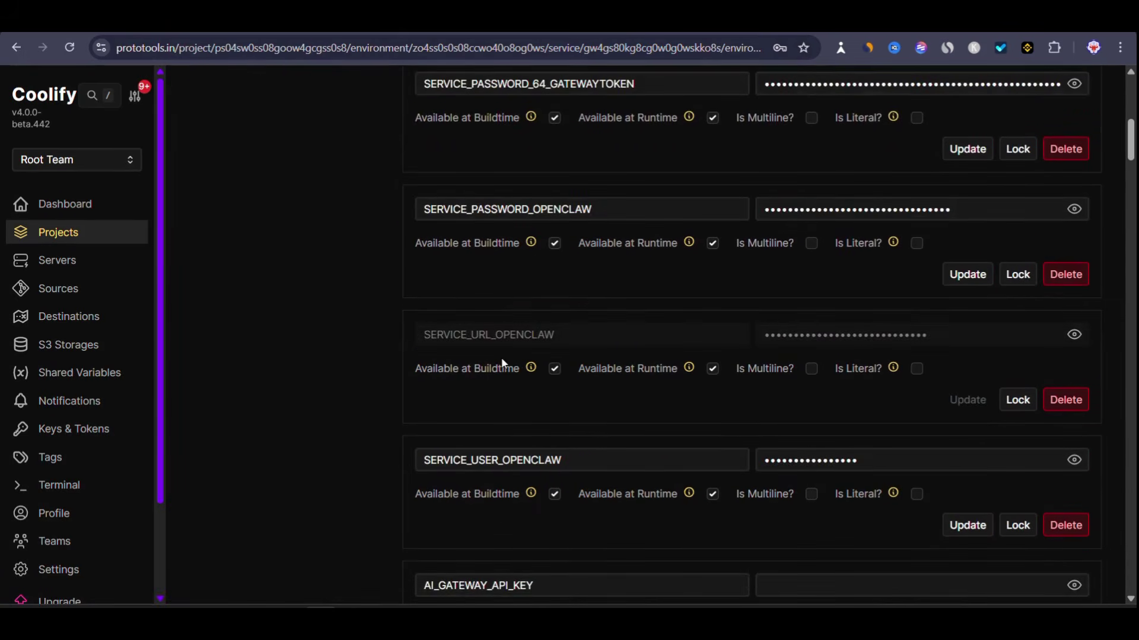
pyautogui.scroll(5, 501, 484)
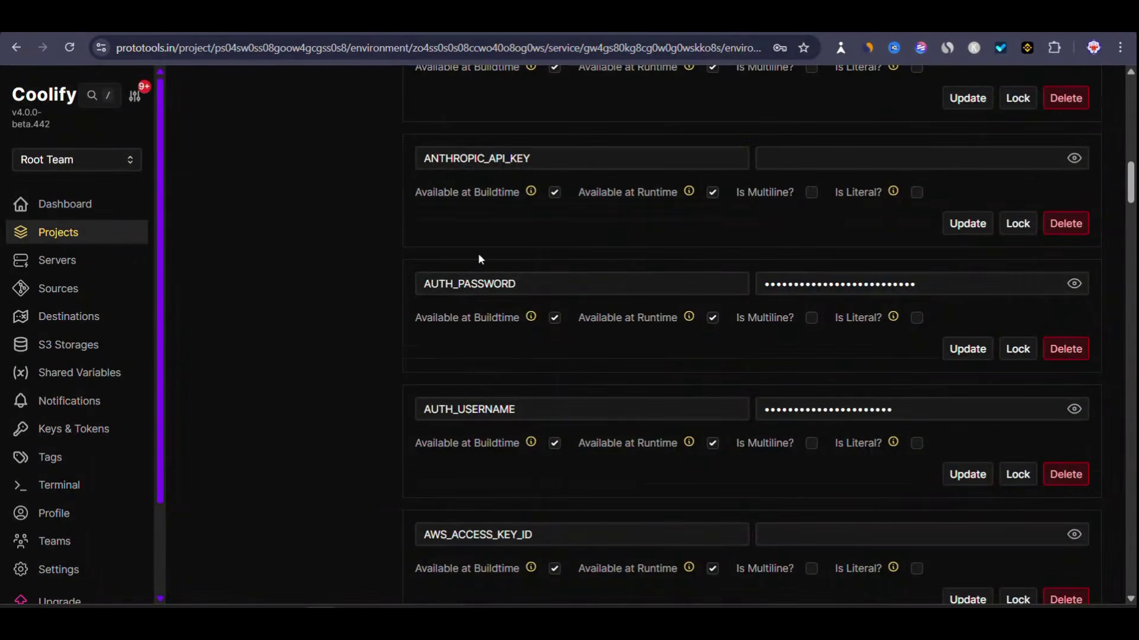
pyautogui.scroll(-2, 478, 255)
pyautogui.scroll(-3, 481, 377)
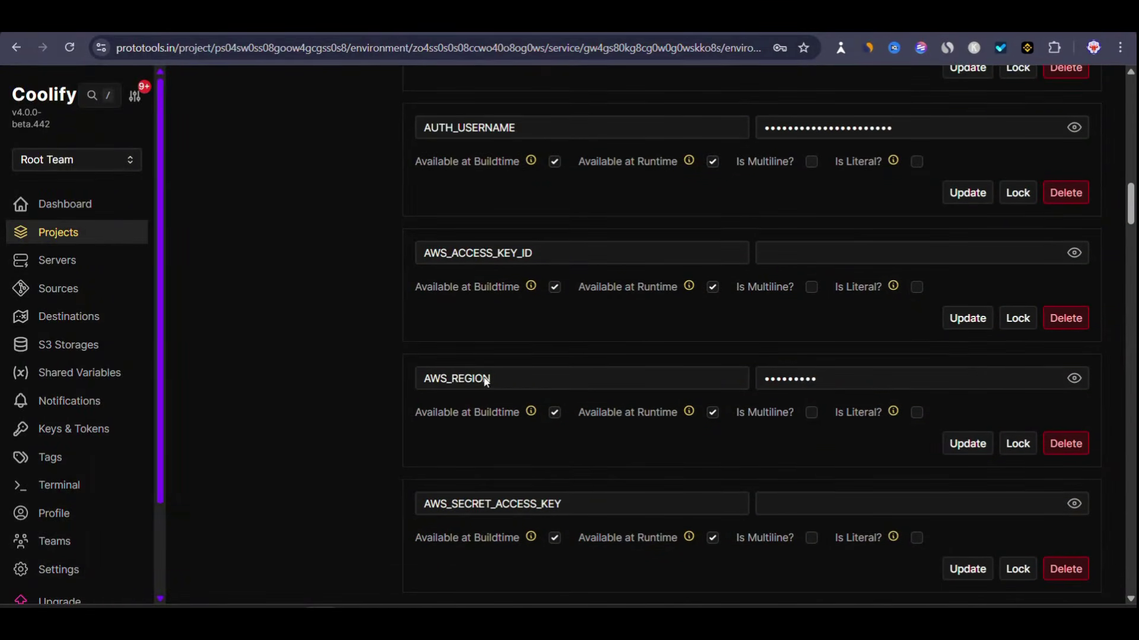
pyautogui.scroll(-3, 475, 454)
pyautogui.scroll(-1, 480, 407)
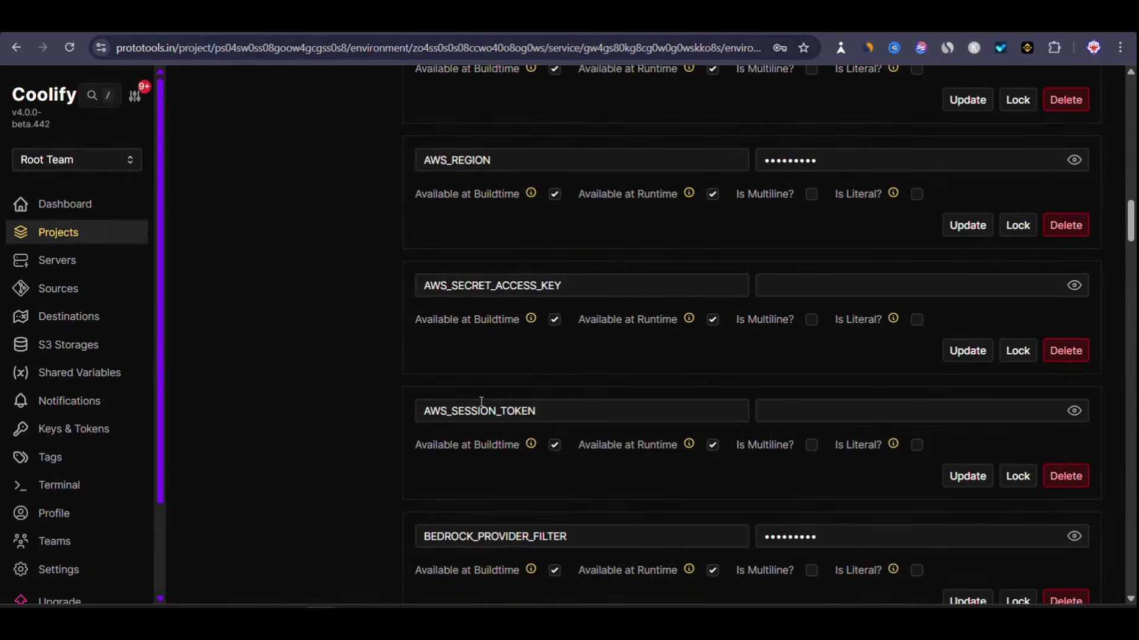
pyautogui.scroll(-11, 481, 402)
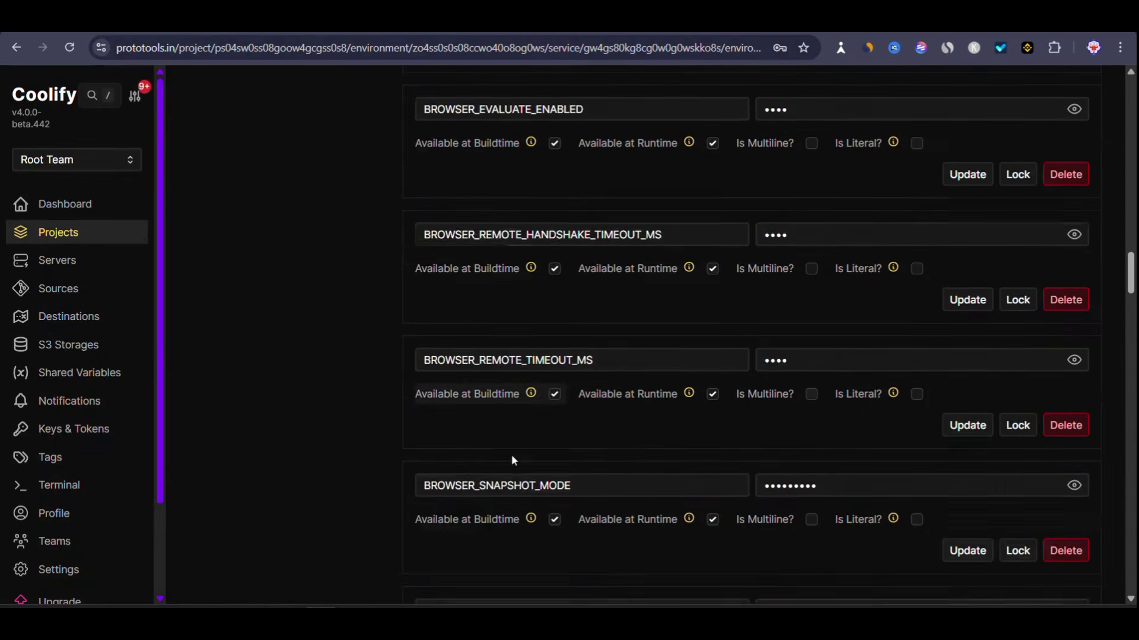
pyautogui.scroll(-5, 513, 461)
pyautogui.scroll(-5, 548, 484)
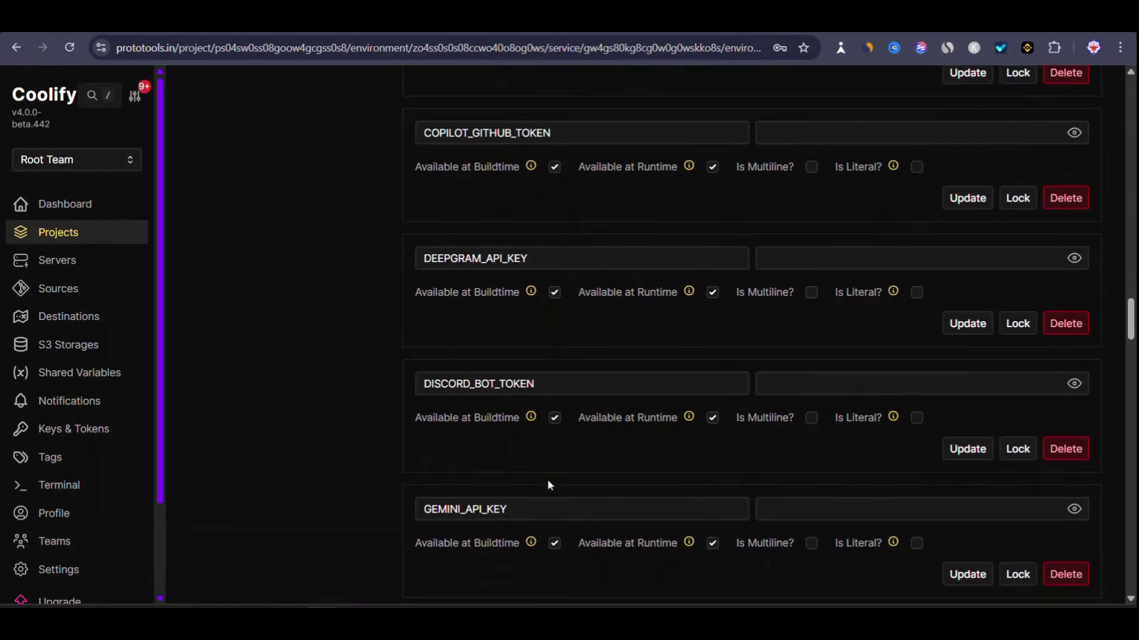
pyautogui.scroll(-3, 504, 462)
pyautogui.scroll(-10, 539, 502)
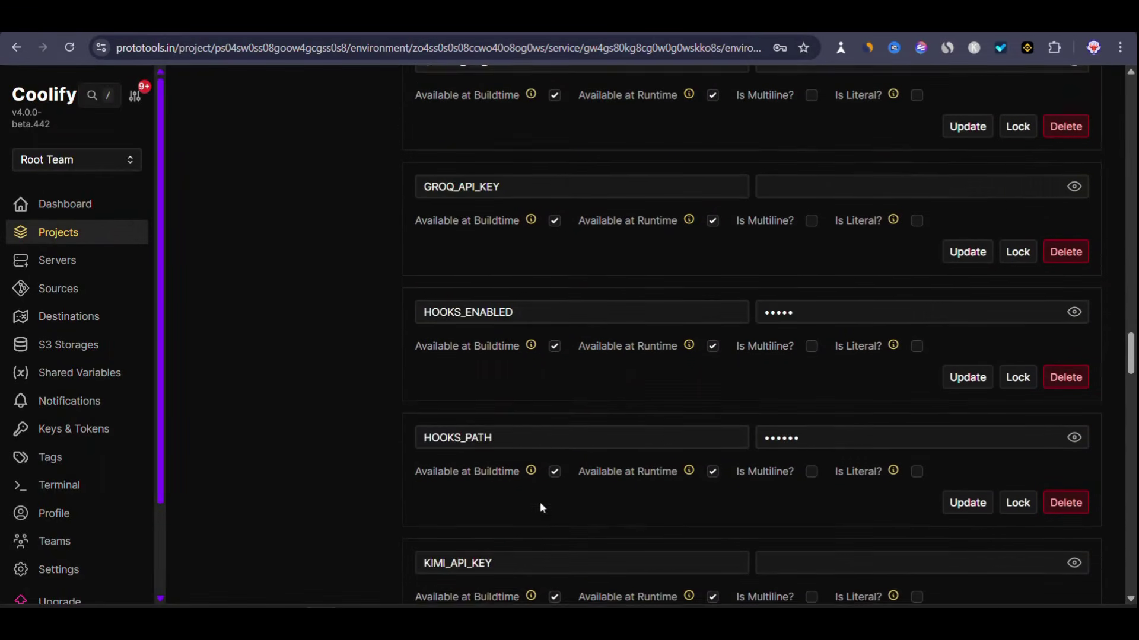
pyautogui.scroll(-5, 559, 521)
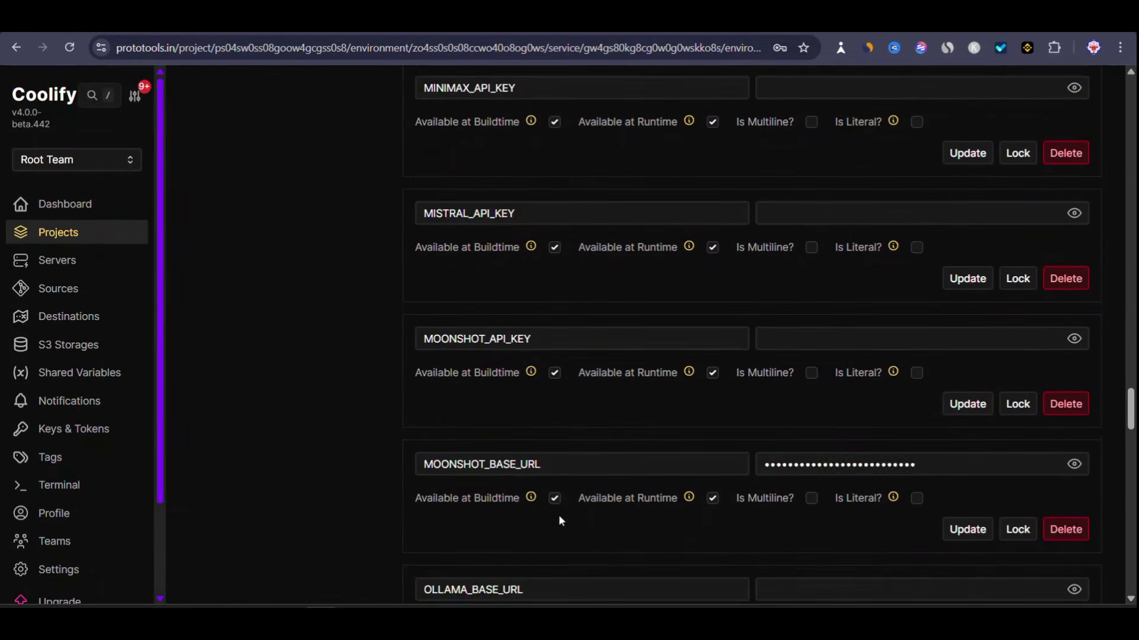
pyautogui.scroll(-2, 557, 509)
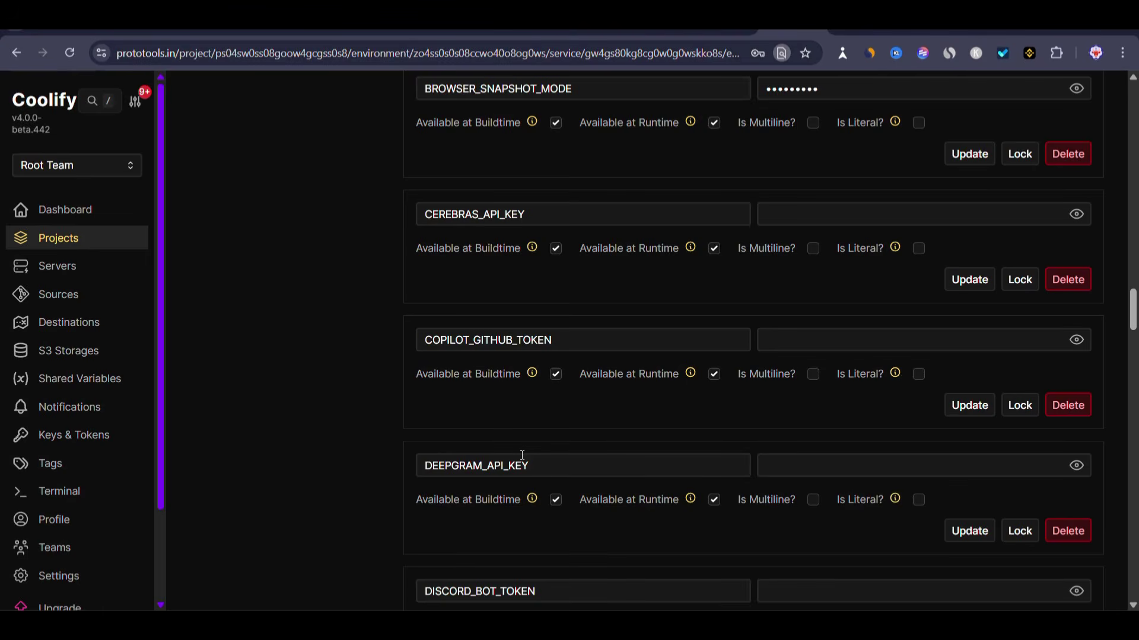
# Search the environment variables page for "primary" to locate the primary model variable
pyautogui.hotkey('ctrl', 'f')
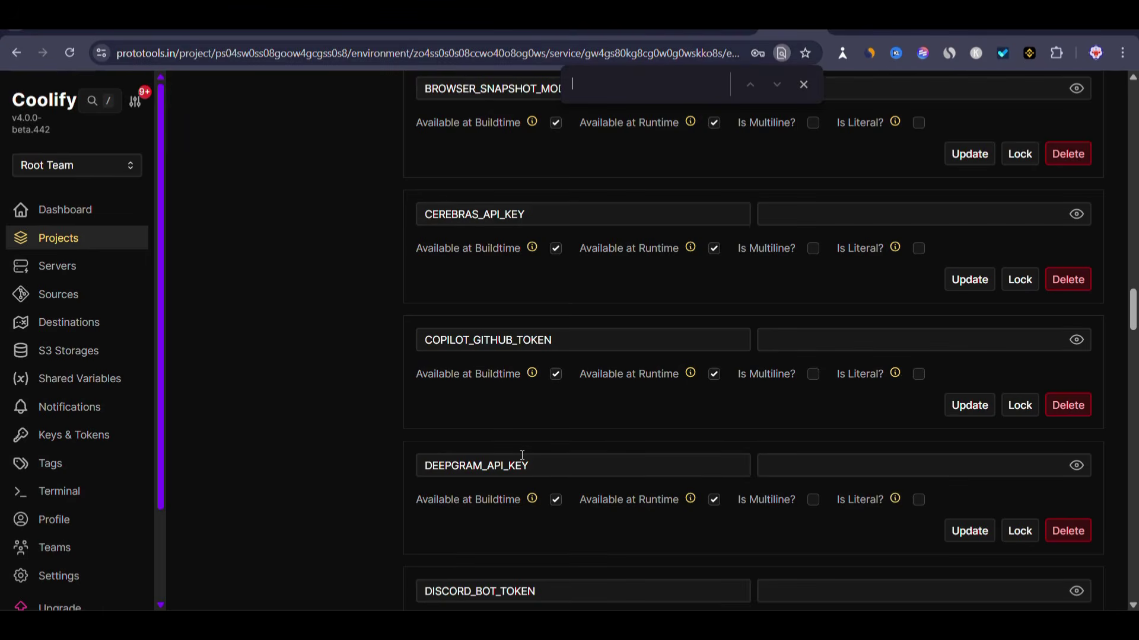
pyautogui.write('primary')
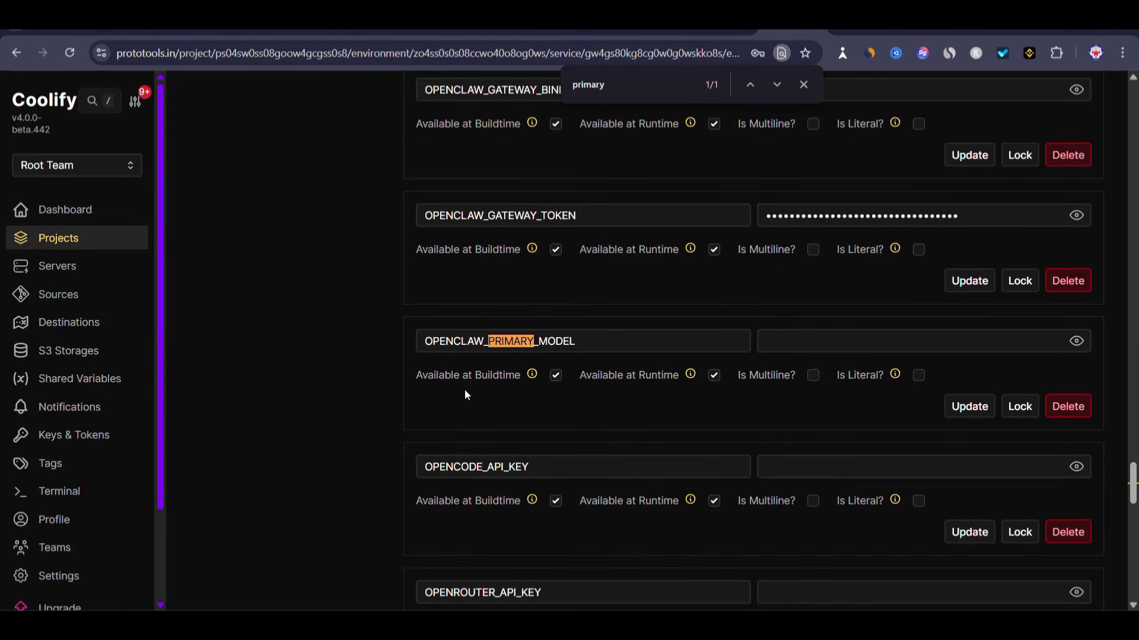
pyautogui.click(804, 85)
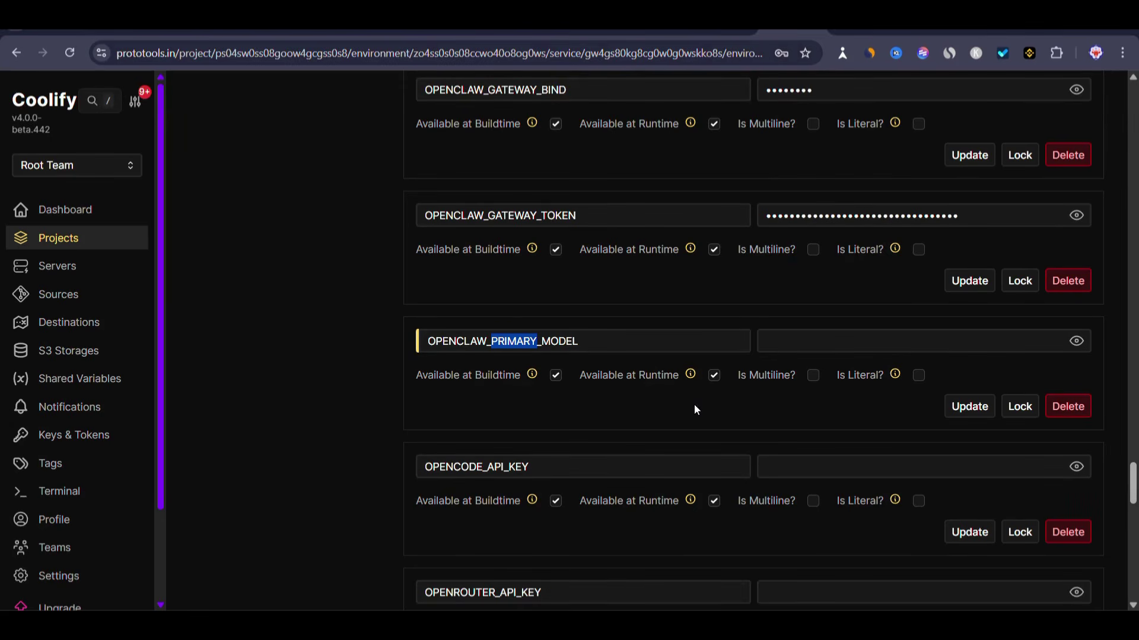
# Enter openai/gpt-4o-mini as the value of the OPENCLAW_PRIMARY_MODEL variable and mask it again
pyautogui.click(770, 342)
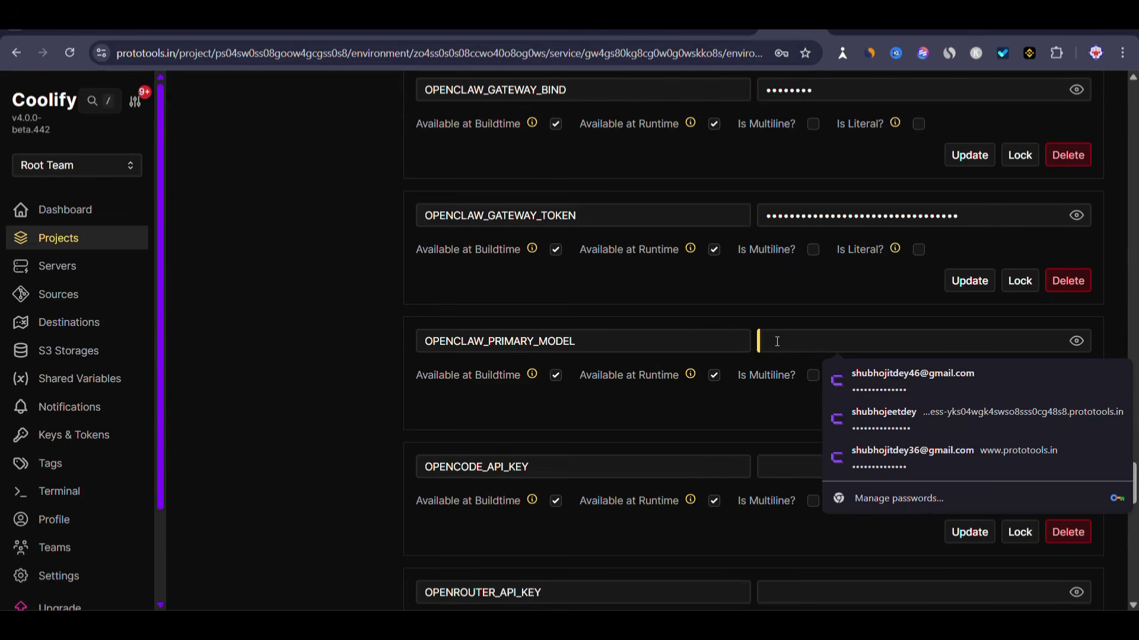
pyautogui.press('Escape')
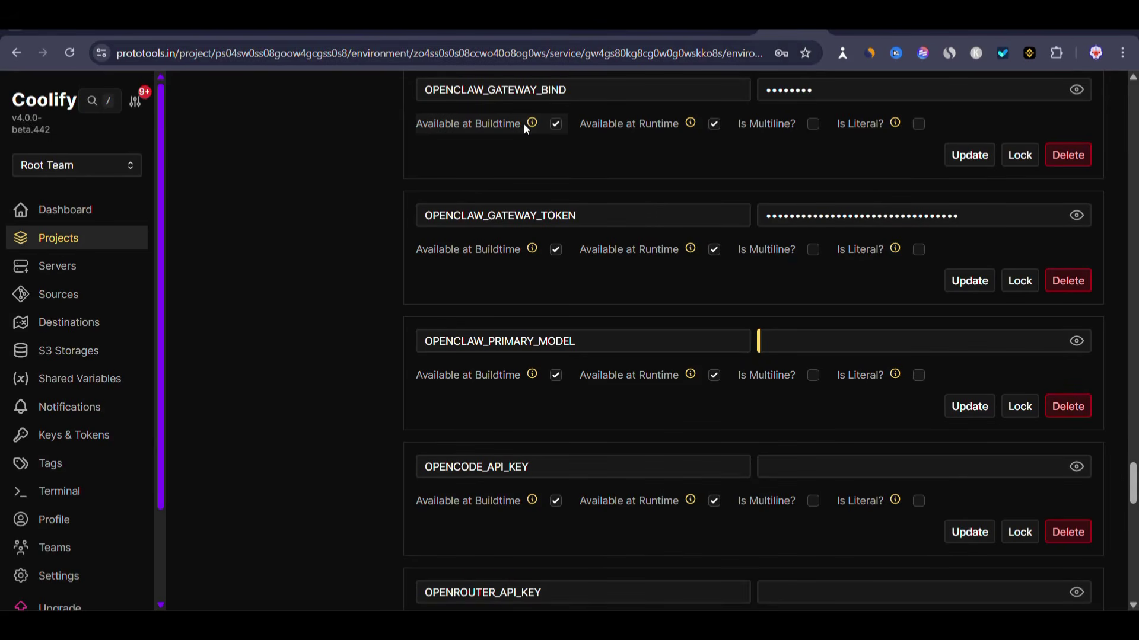
pyautogui.write('openai/gpt-4o-mini')
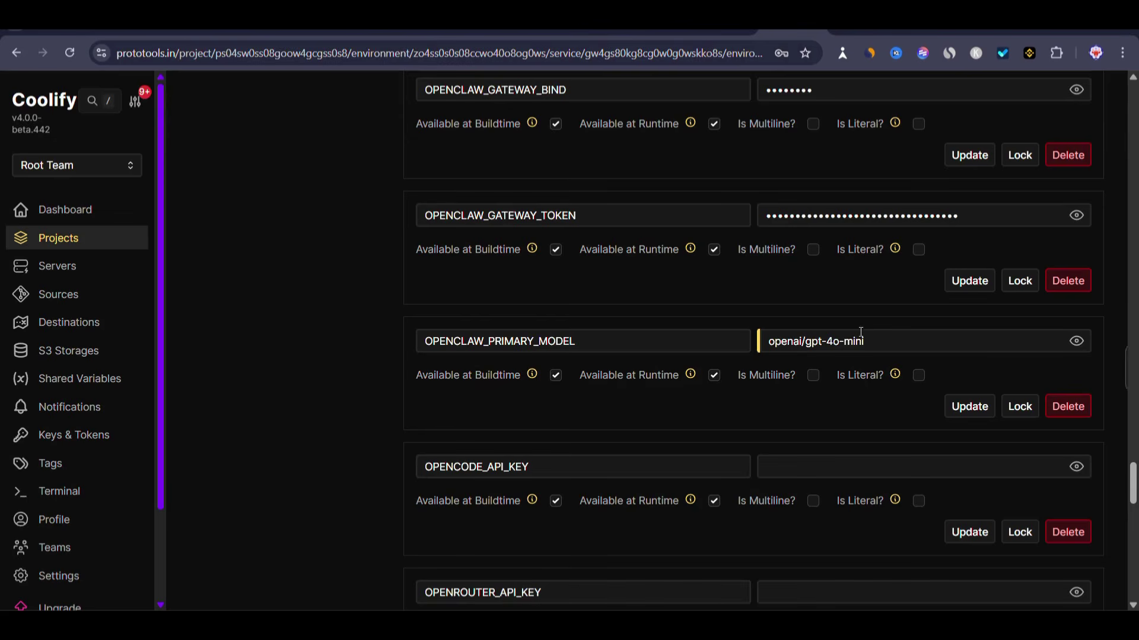
pyautogui.click(1077, 344)
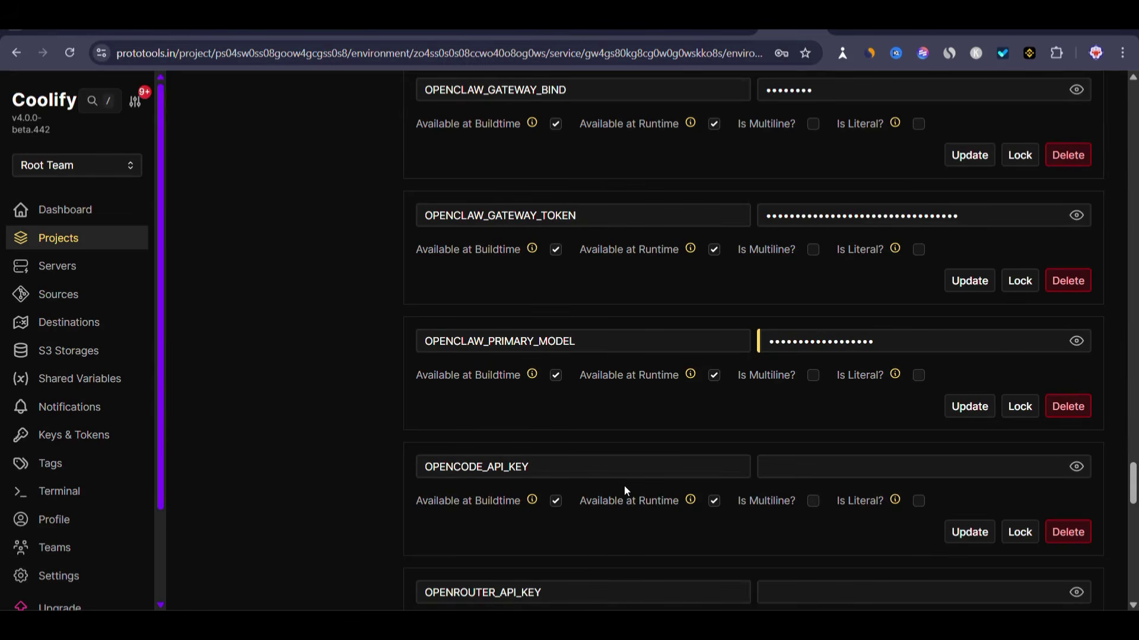
# Search the page for "openai" and open the OPENAI_API_KEY value for editing
pyautogui.scroll(-1, 516, 480)
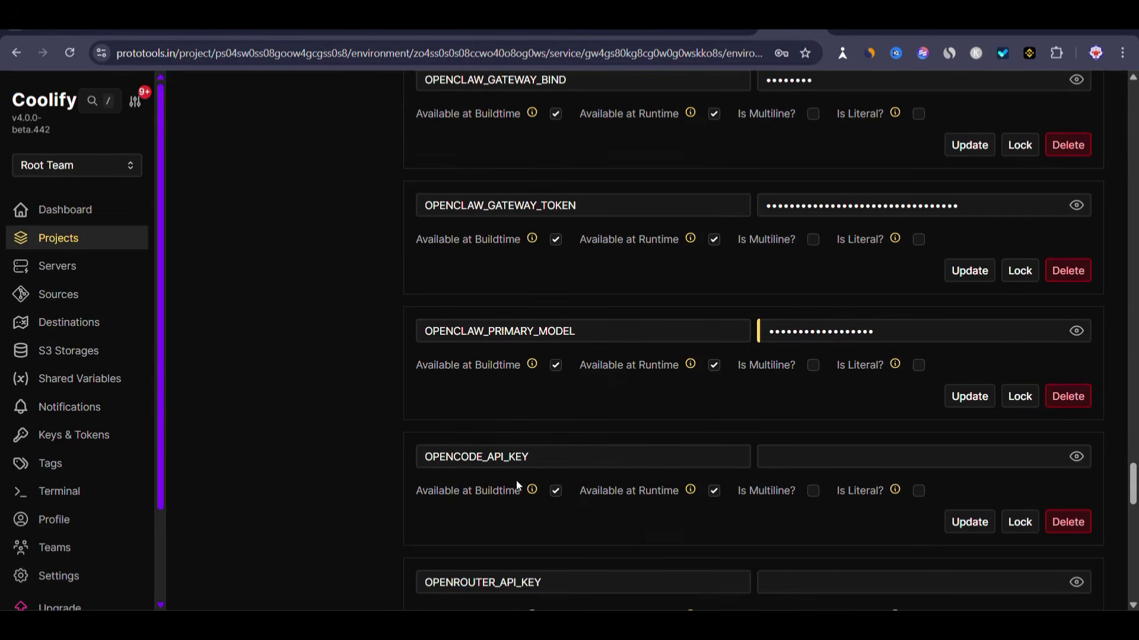
pyautogui.hotkey('ctrl', 'f')
pyautogui.write('openai')
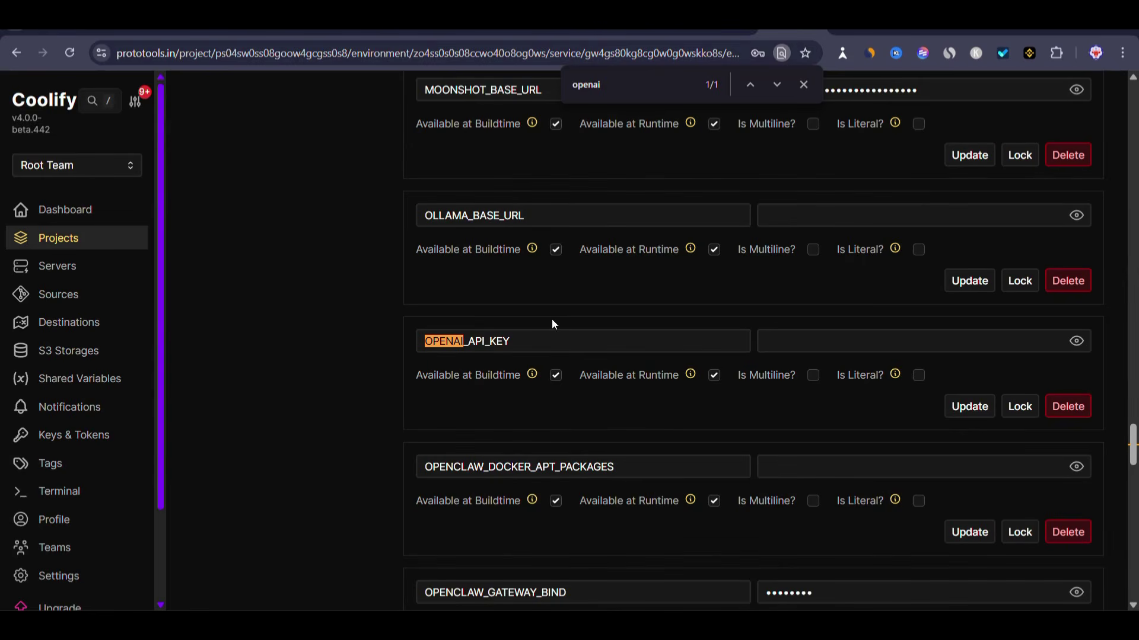
pyautogui.click(830, 341)
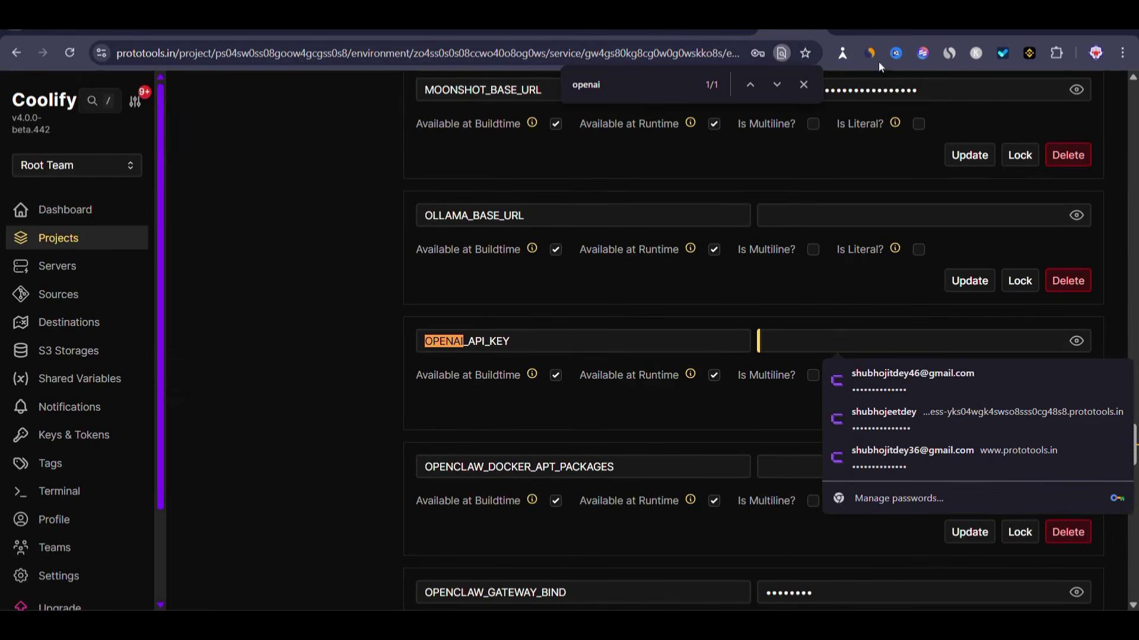
# Switch to the OpenAI platform's API keys page, create a secret key named Clawbot1 in the default project, and copy it
pyautogui.click(866, 30)
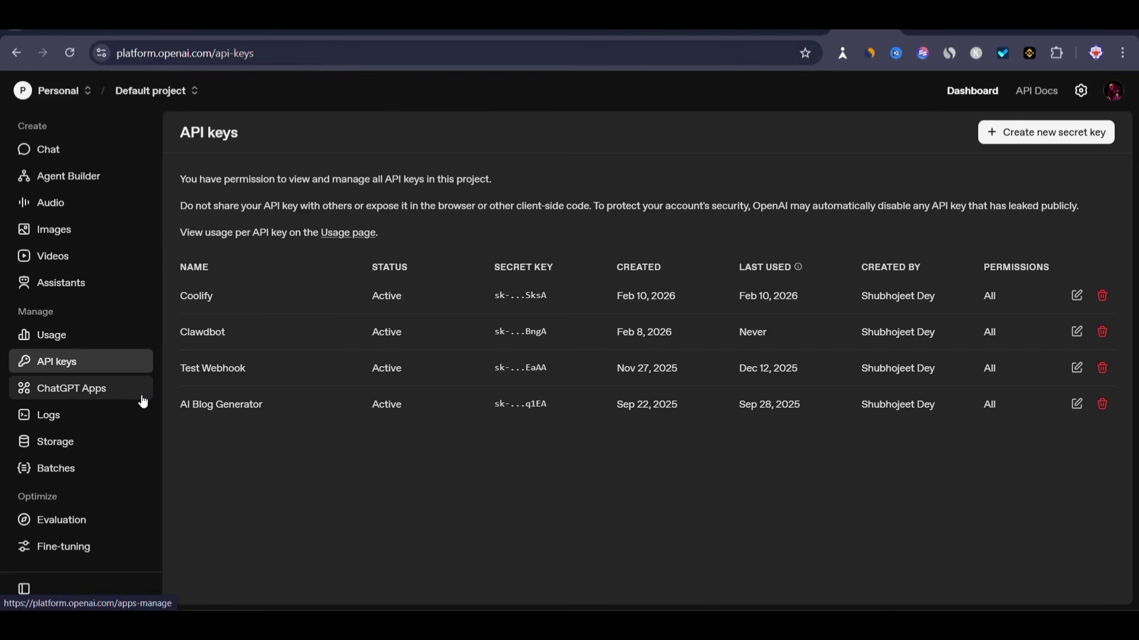
pyautogui.click(1000, 132)
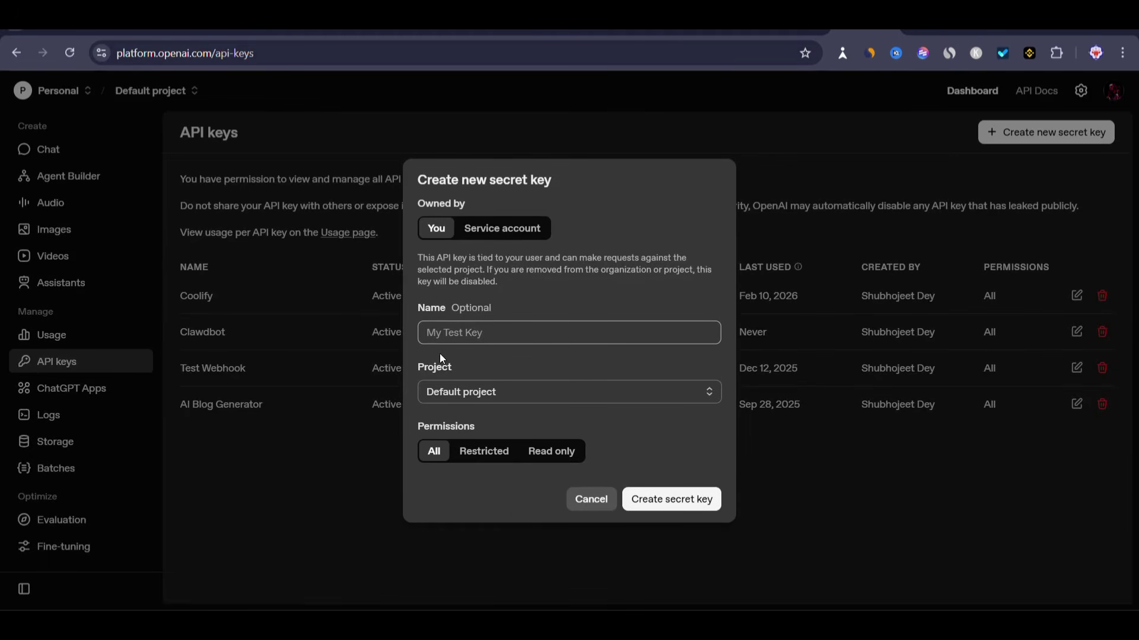
pyautogui.write('Clawbot1')
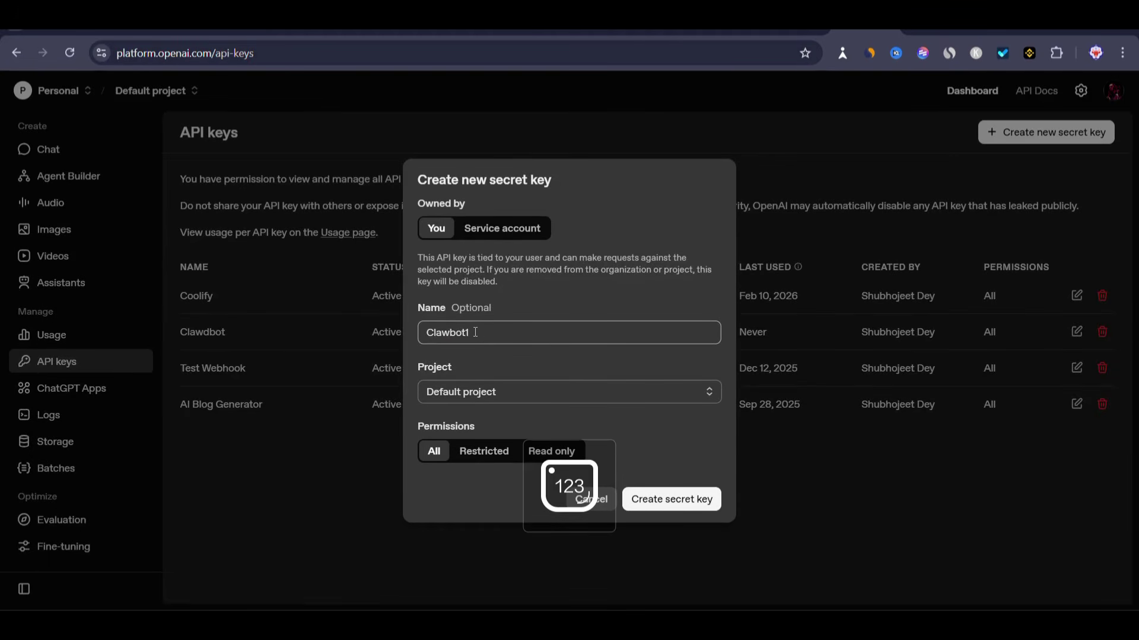
pyautogui.click(674, 498)
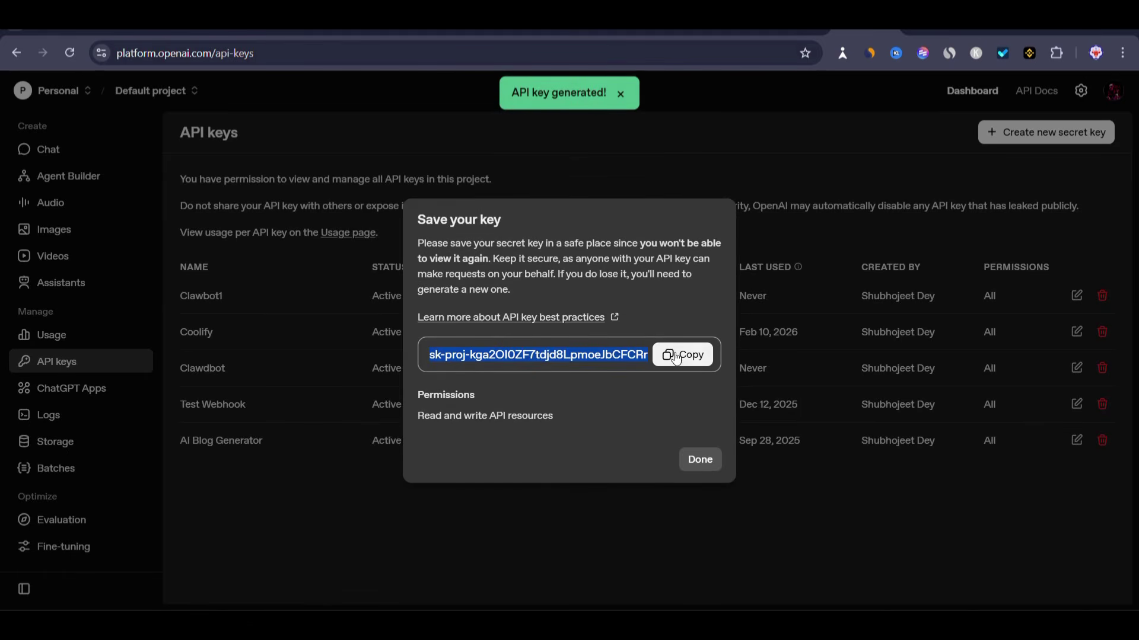
pyautogui.click(675, 355)
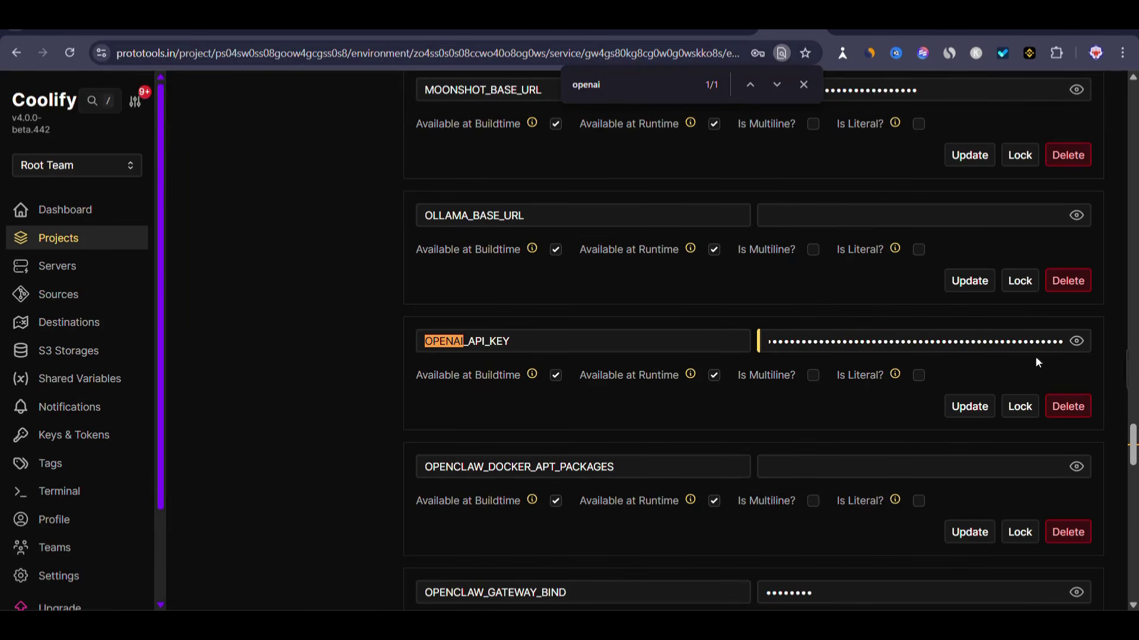
# Paste the copied API key into the OPENAI_API_KEY variable in Coolify, check the entry, and save the variable
pyautogui.click(1076, 341)
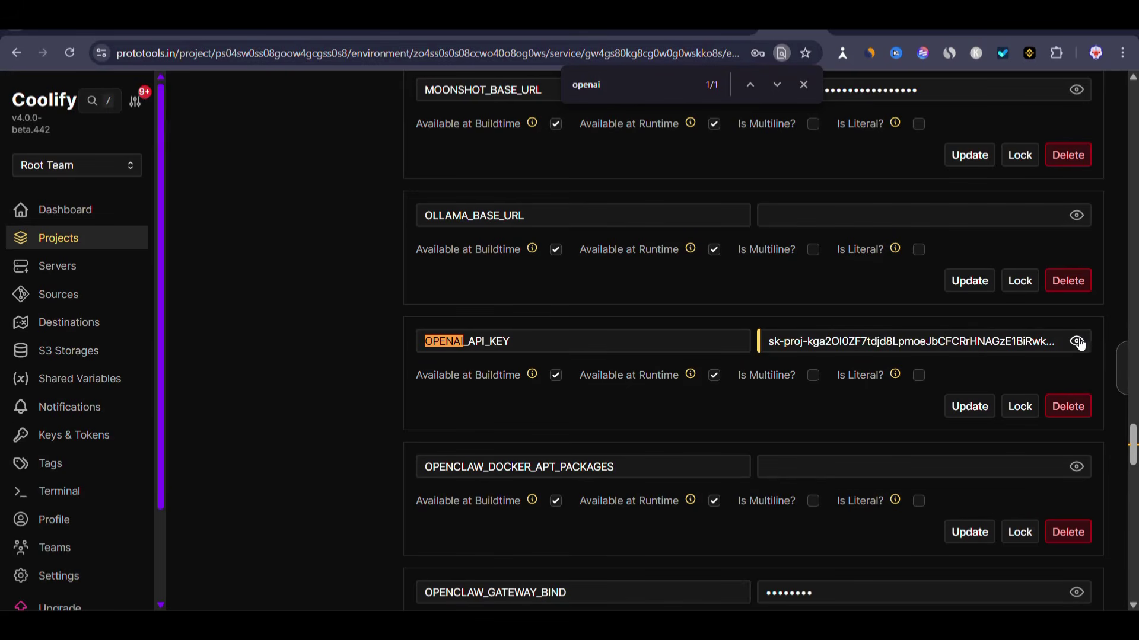
pyautogui.click(1078, 342)
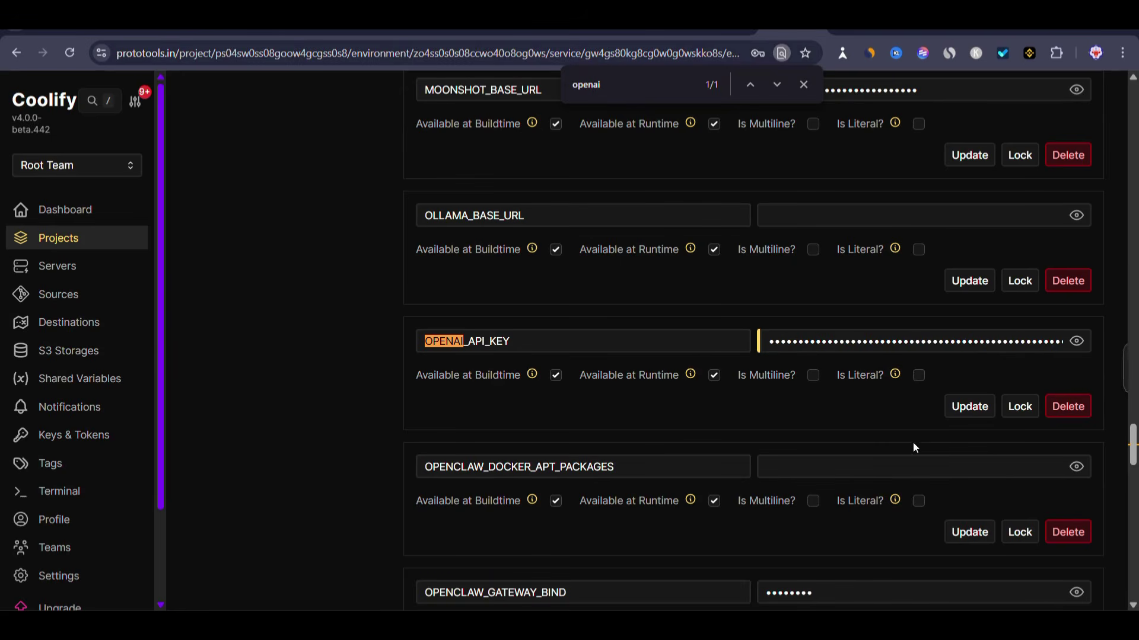
pyautogui.click(802, 85)
pyautogui.scroll(10, 568, 368)
pyautogui.scroll(15, 568, 368)
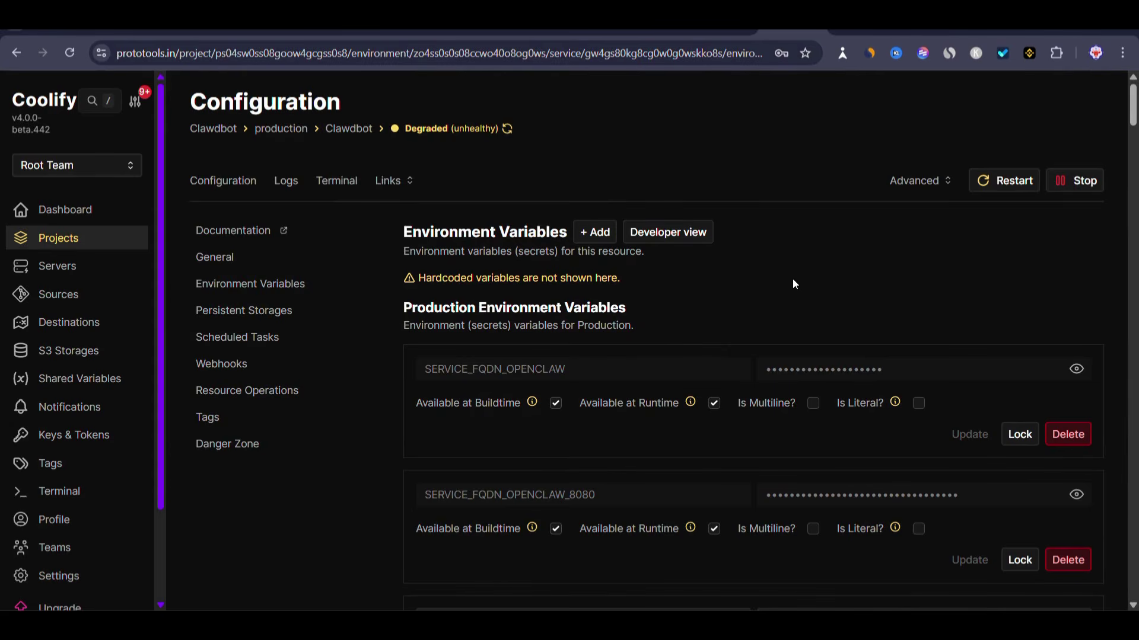
pyautogui.scroll(-20, 793, 279)
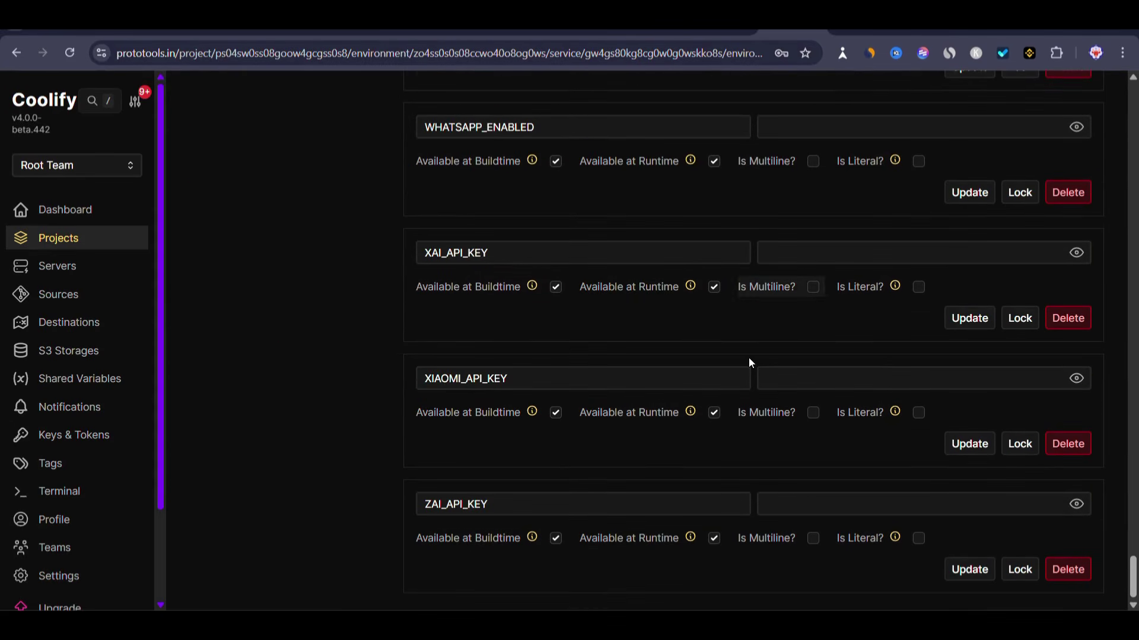
pyautogui.hotkey('ctrl', 'f')
pyautogui.write('openai')
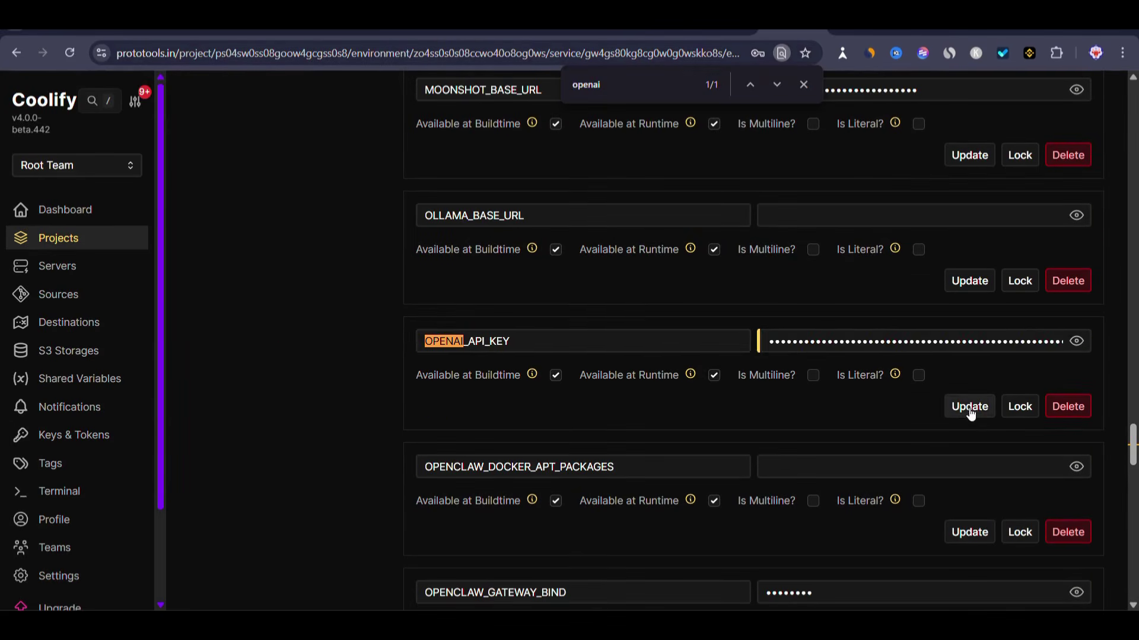
pyautogui.click(970, 409)
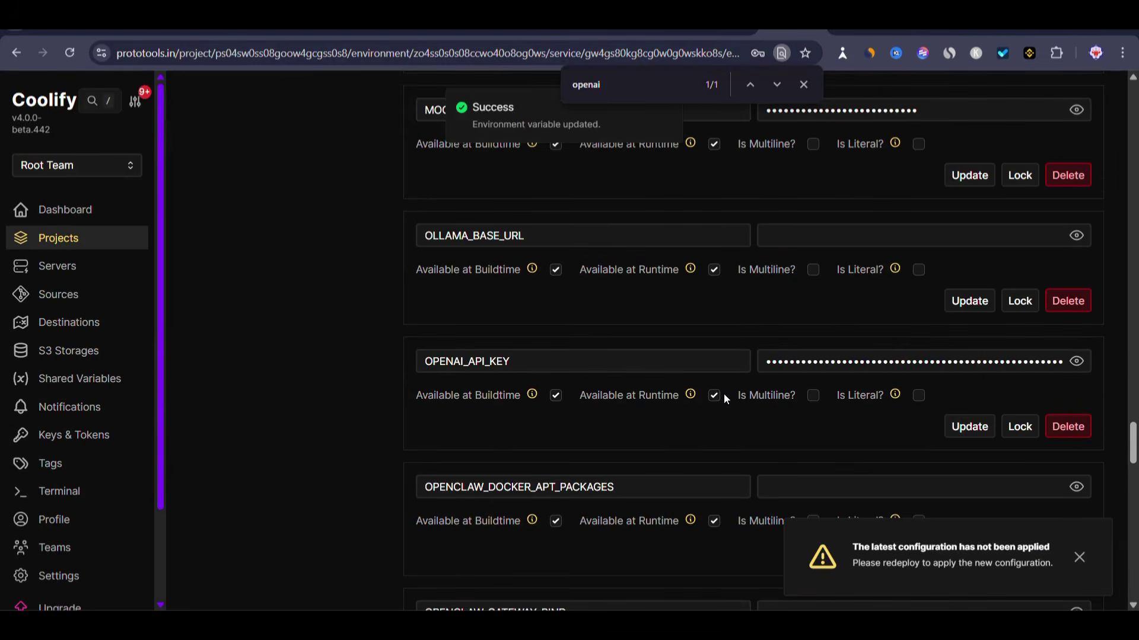
# Find the OPENCLAW_PRIMARY_MODEL variable by searching for "primar" and save its updated value
pyautogui.scroll(7, 724, 393)
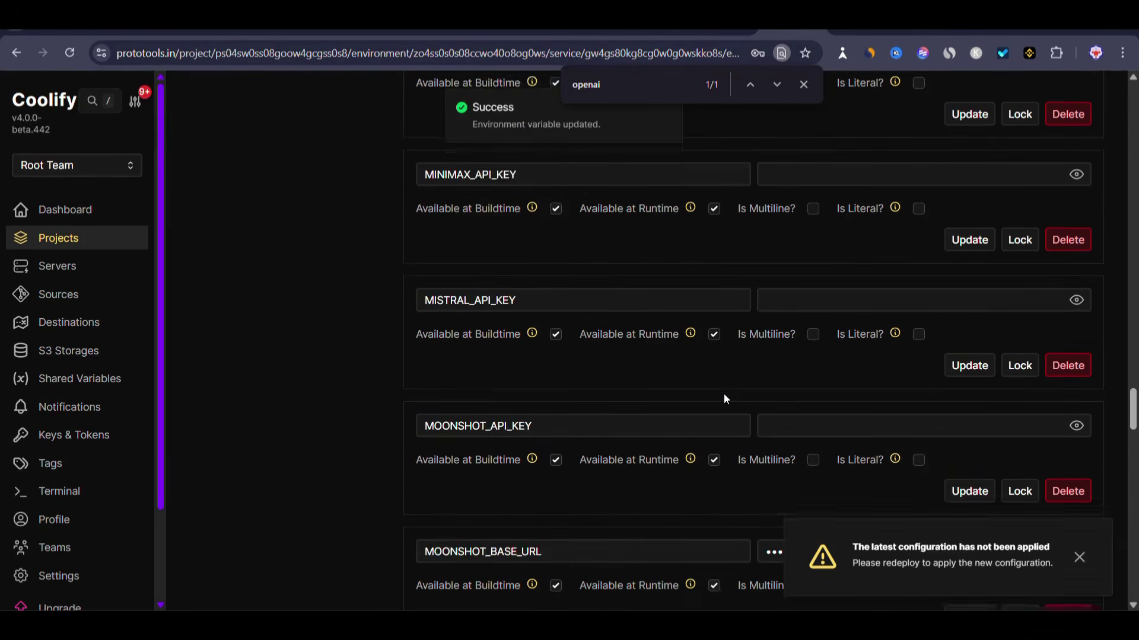
pyautogui.hotkey('ctrl', 'f')
pyautogui.write('primar')
pyautogui.click(966, 404)
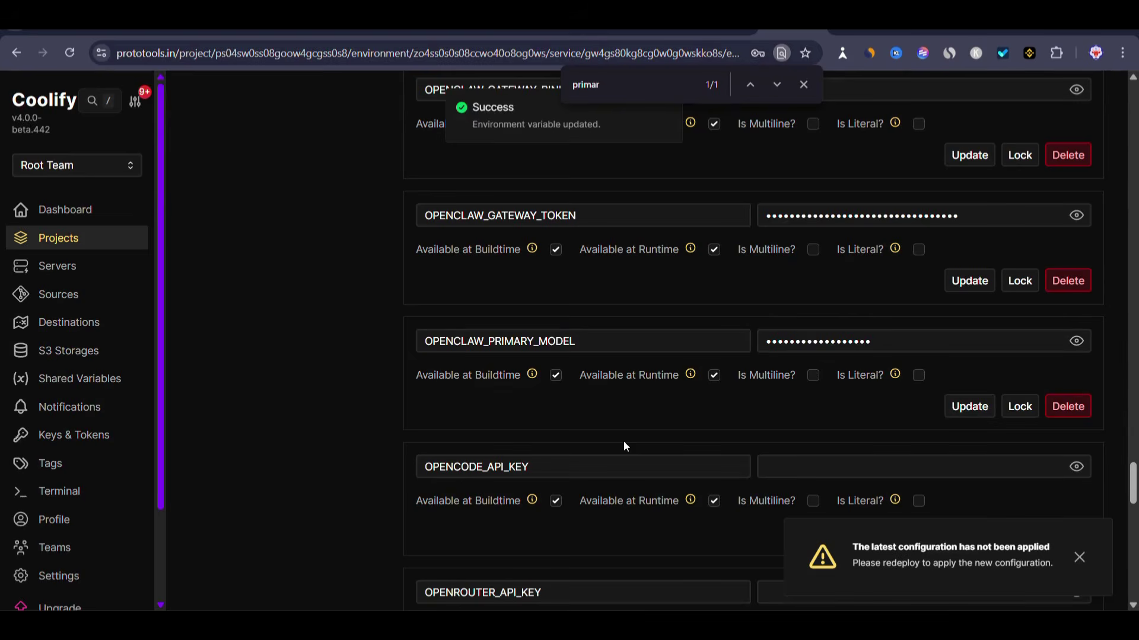
# Restart the Clawdbot service to apply the saved environment variables, and close the startup log once the containers have started
pyautogui.scroll(20, 786, 393)
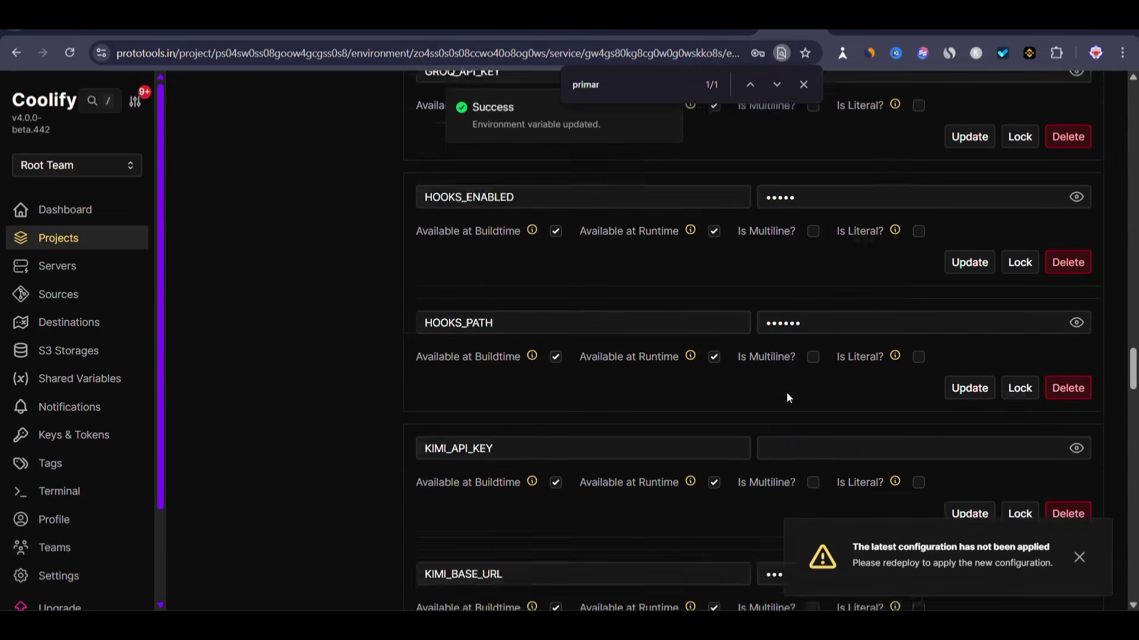
pyautogui.scroll(15, 768, 356)
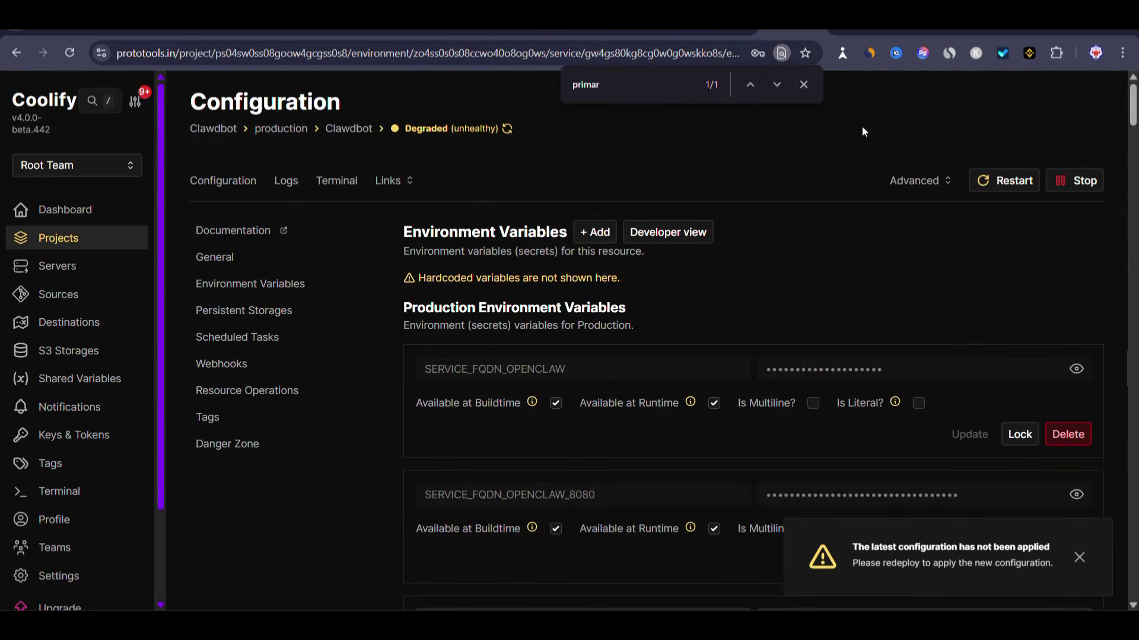
pyautogui.click(804, 84)
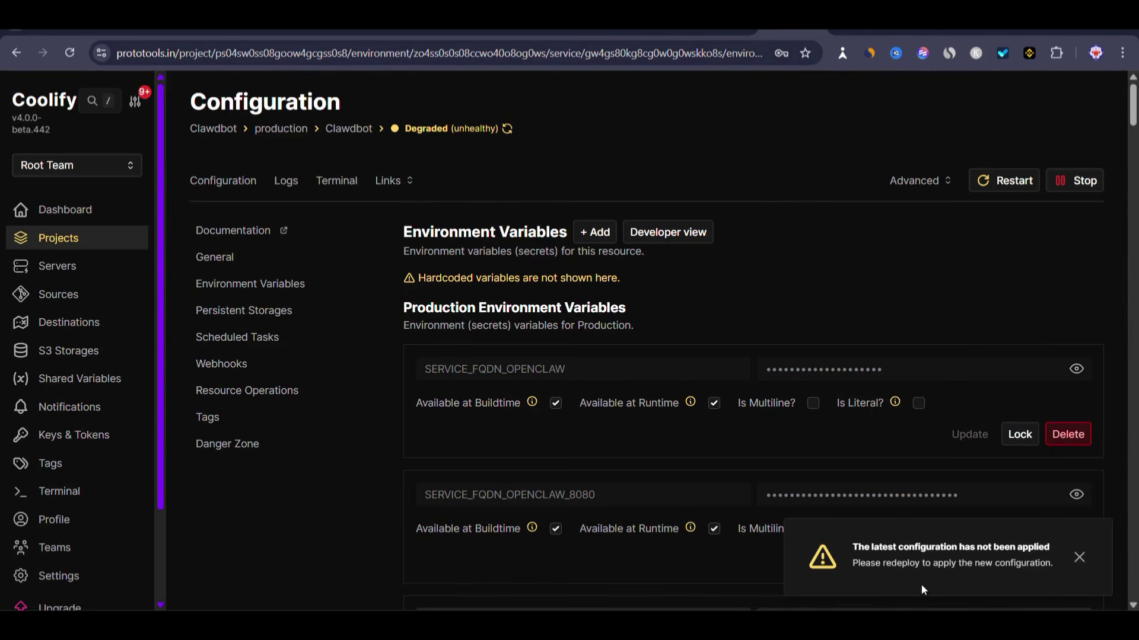
pyautogui.click(989, 182)
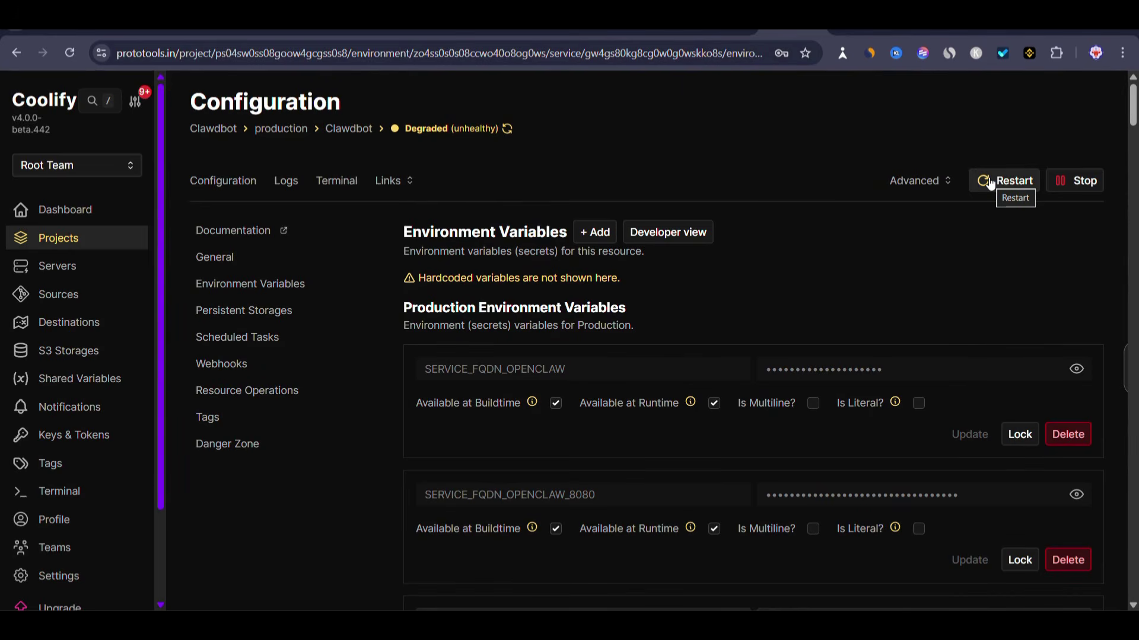
pyautogui.click(989, 182)
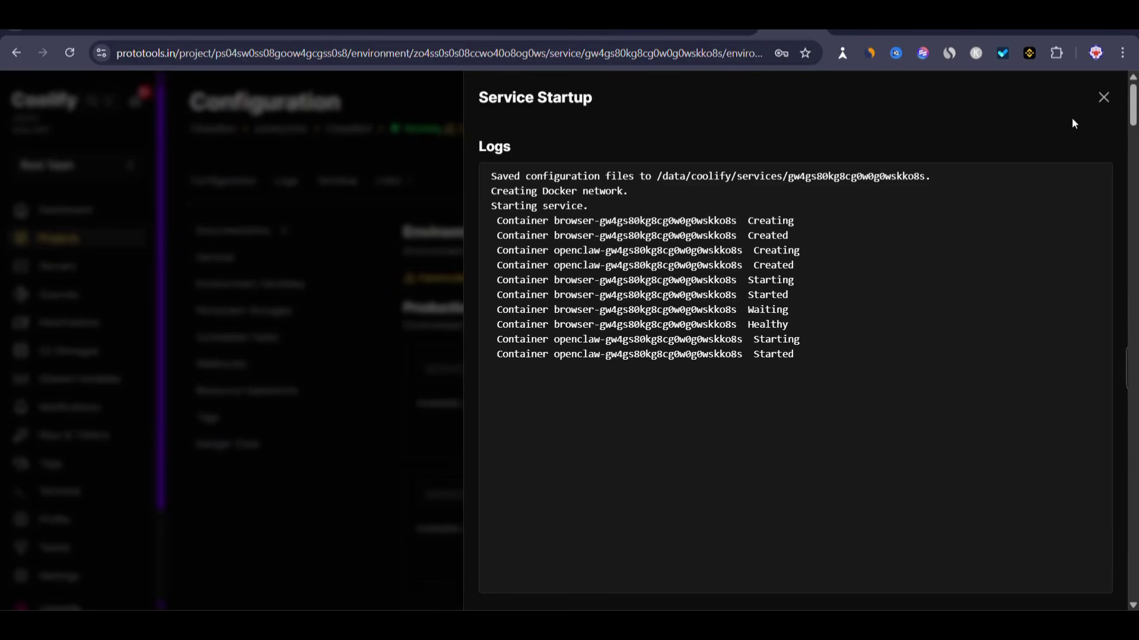
pyautogui.click(1106, 105)
pyautogui.click(394, 186)
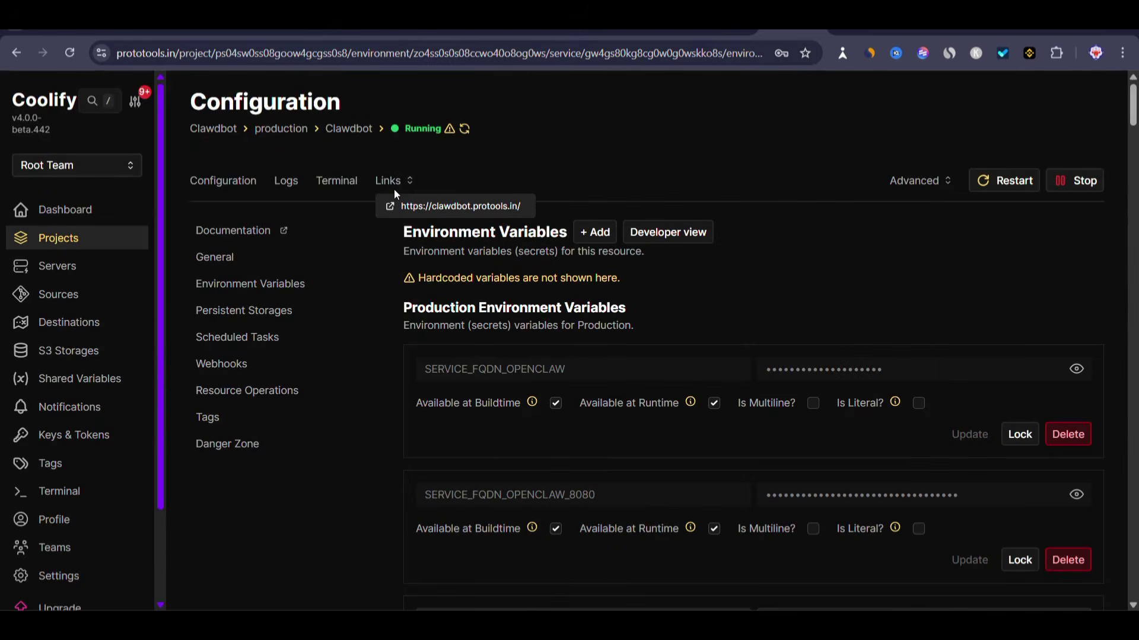
pyautogui.click(447, 208)
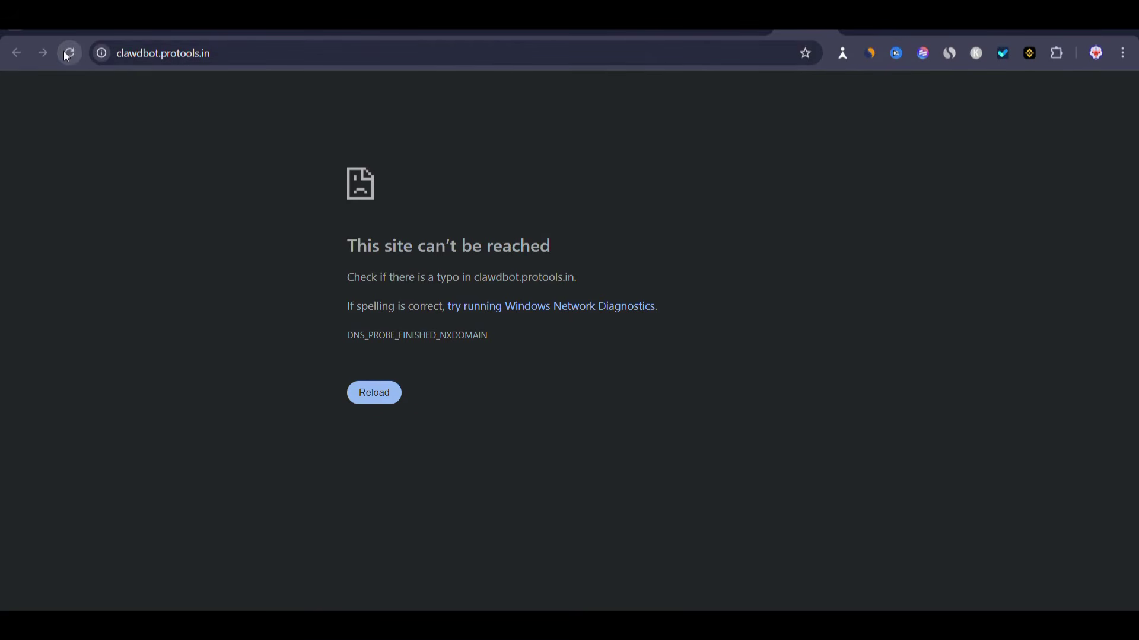
pyautogui.click(823, 29)
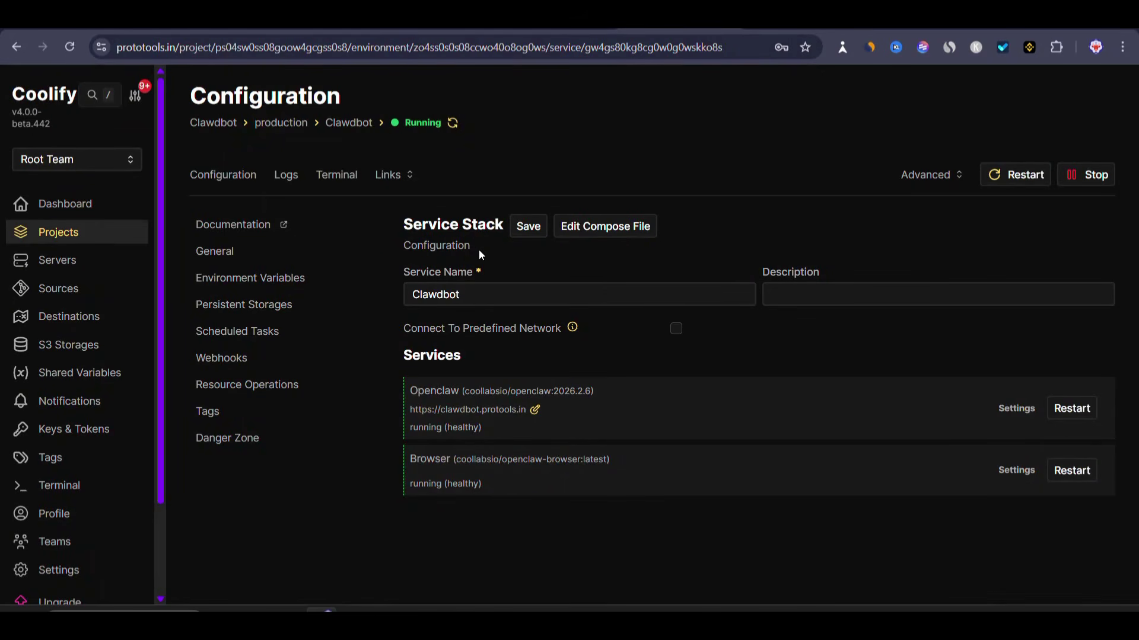
pyautogui.click(535, 411)
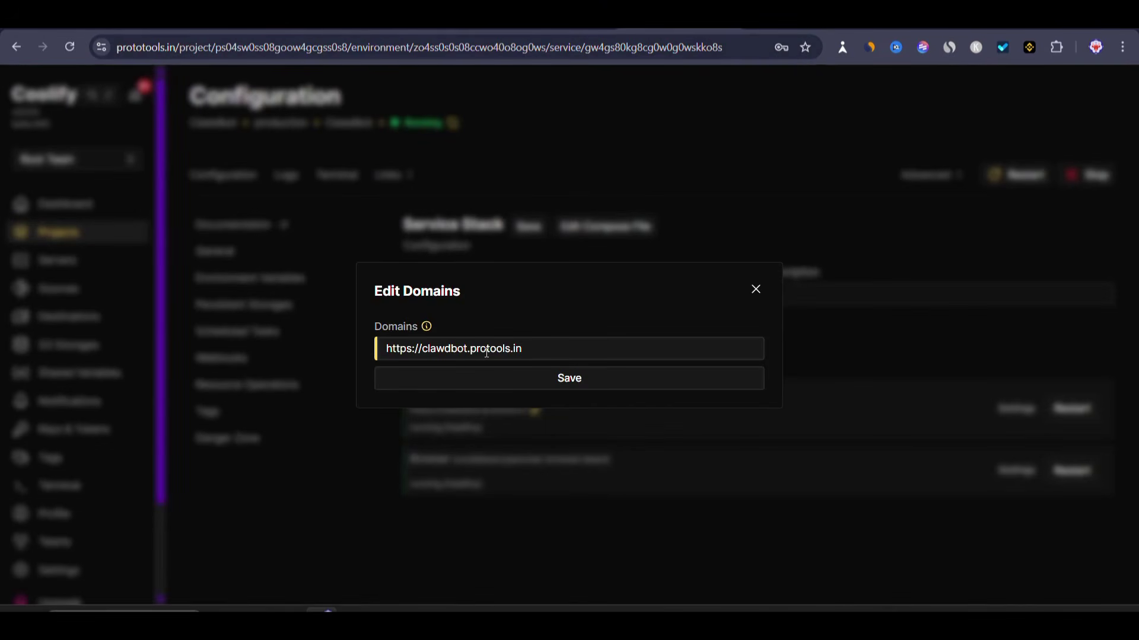
pyautogui.write('to')
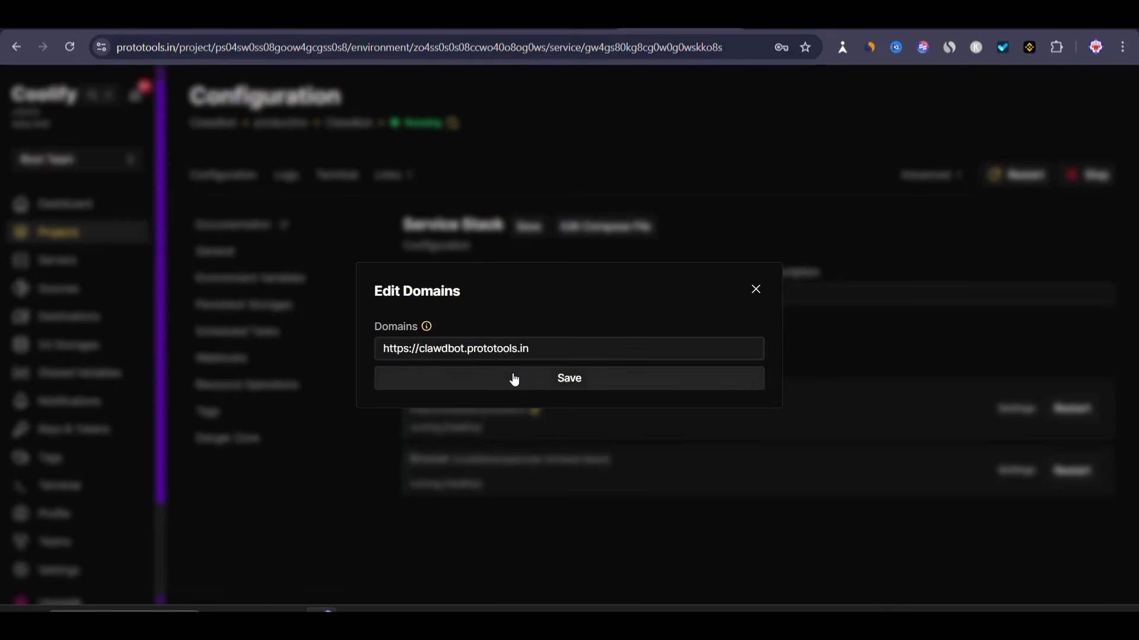
pyautogui.click(513, 380)
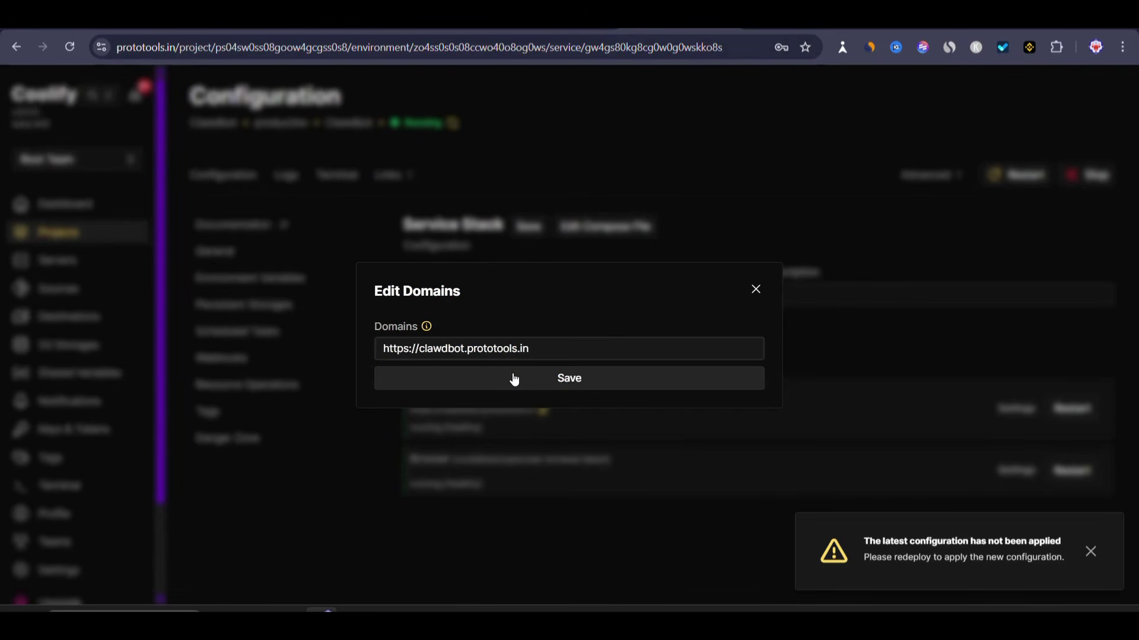
pyautogui.click(754, 290)
pyautogui.click(1021, 177)
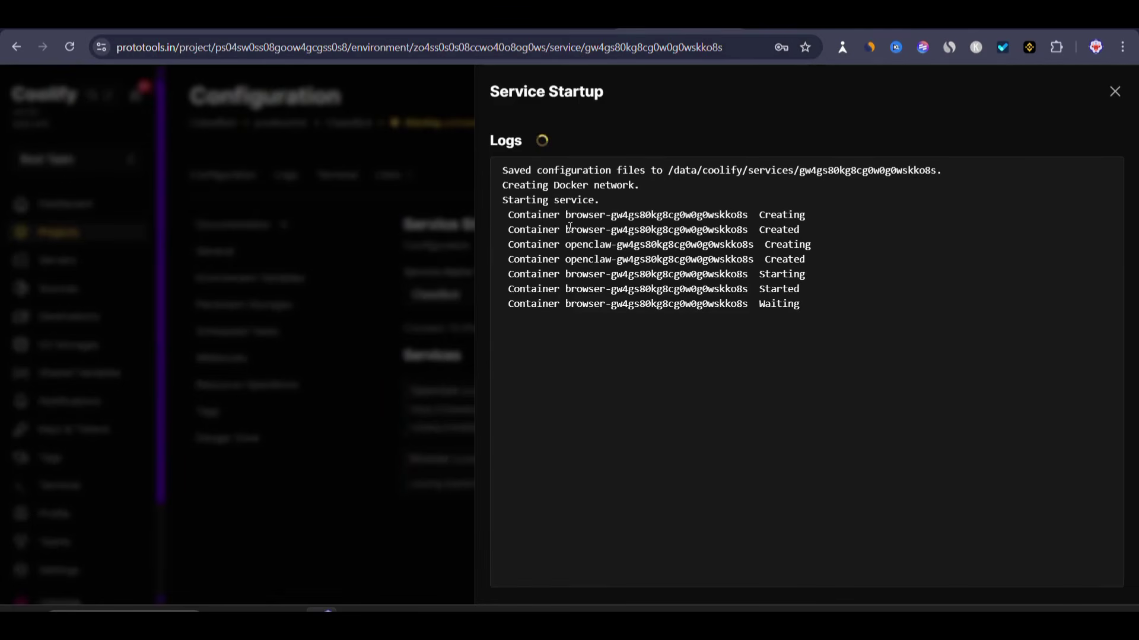
pyautogui.click(1115, 92)
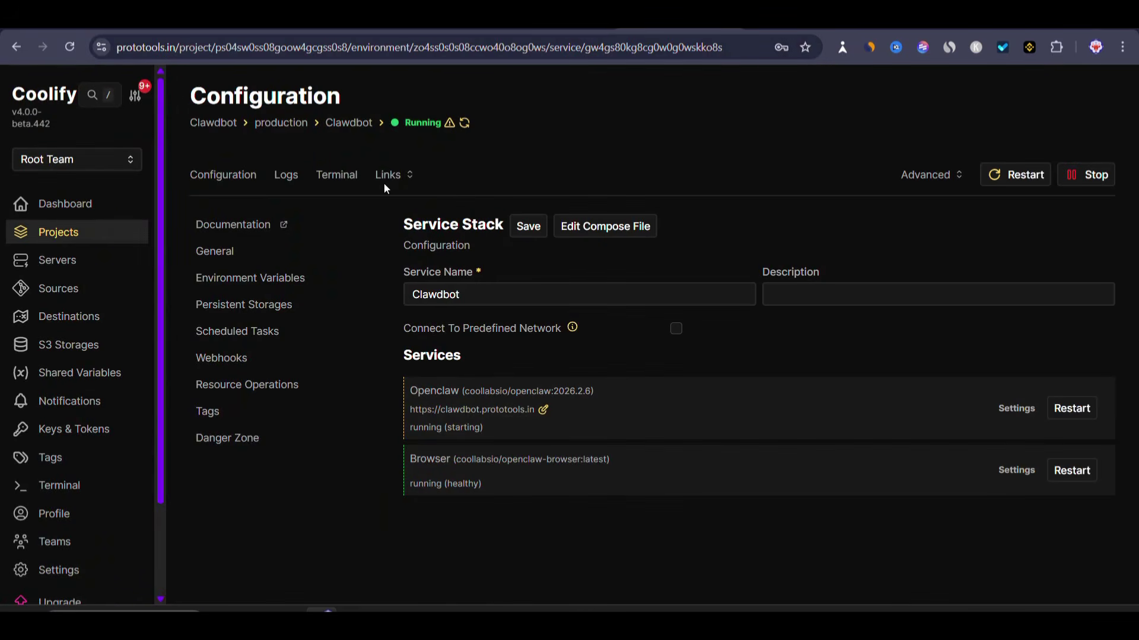
pyautogui.click(387, 178)
pyautogui.click(442, 210)
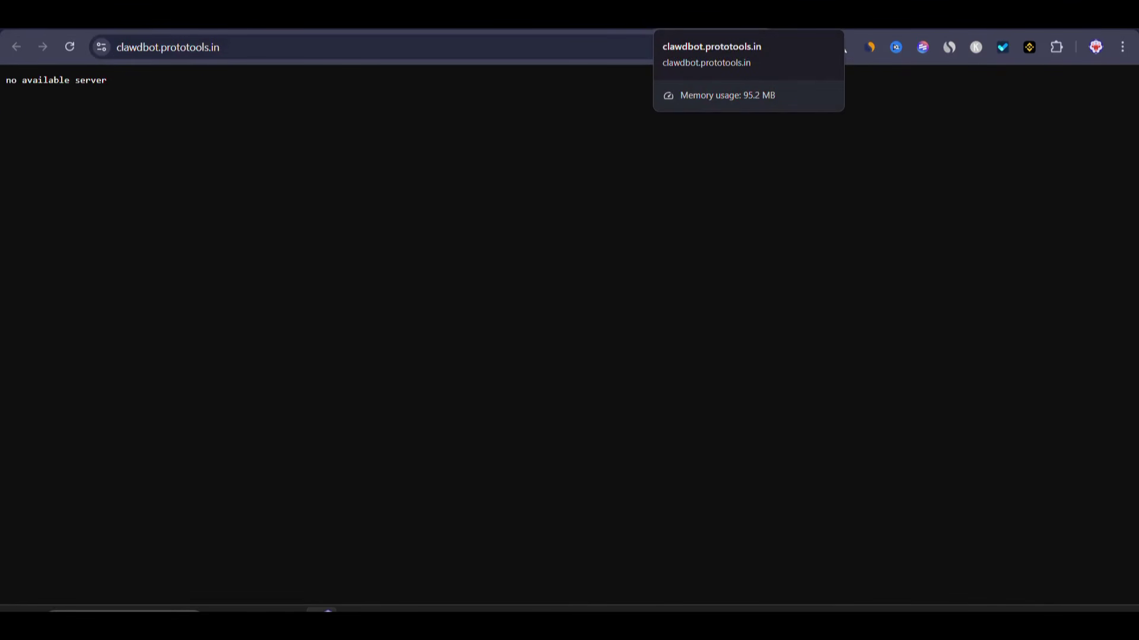
pyautogui.hotkey('ctrl', 'w')
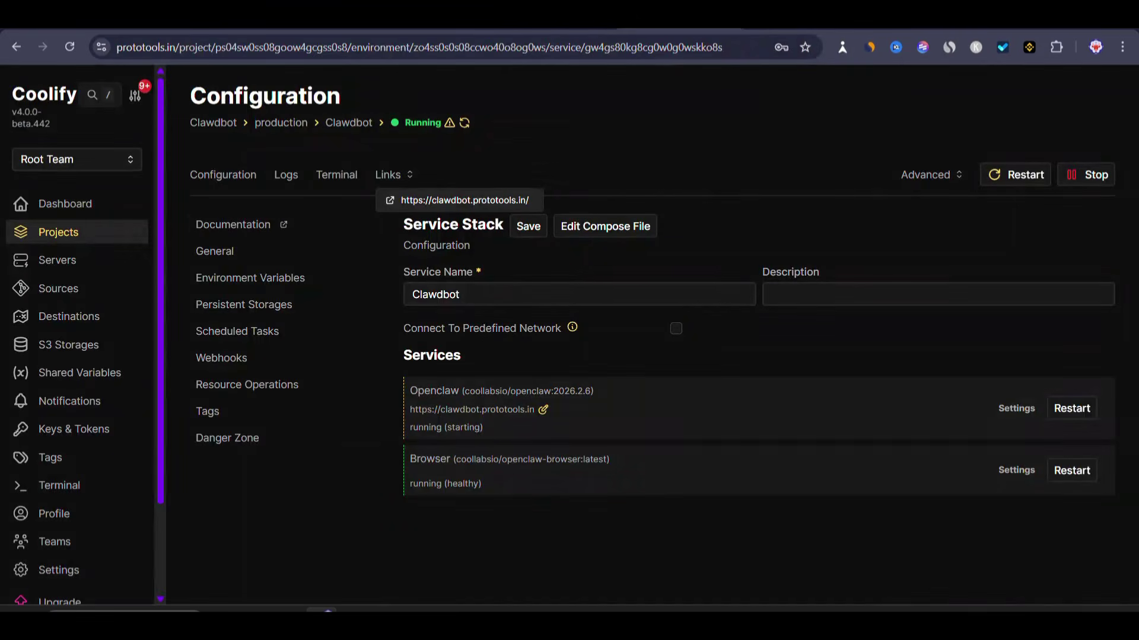
# Reopen the service link to check for its sign-in prompt, and return to the Coolify configuration
pyautogui.click(404, 200)
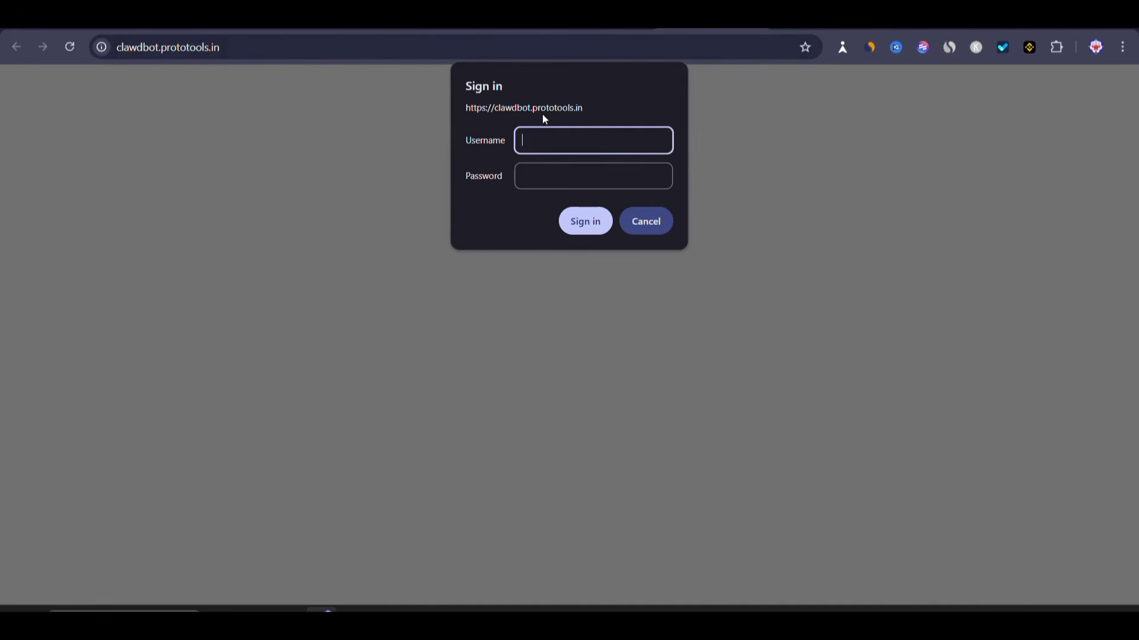
pyautogui.hotkey('ctrl', 'w')
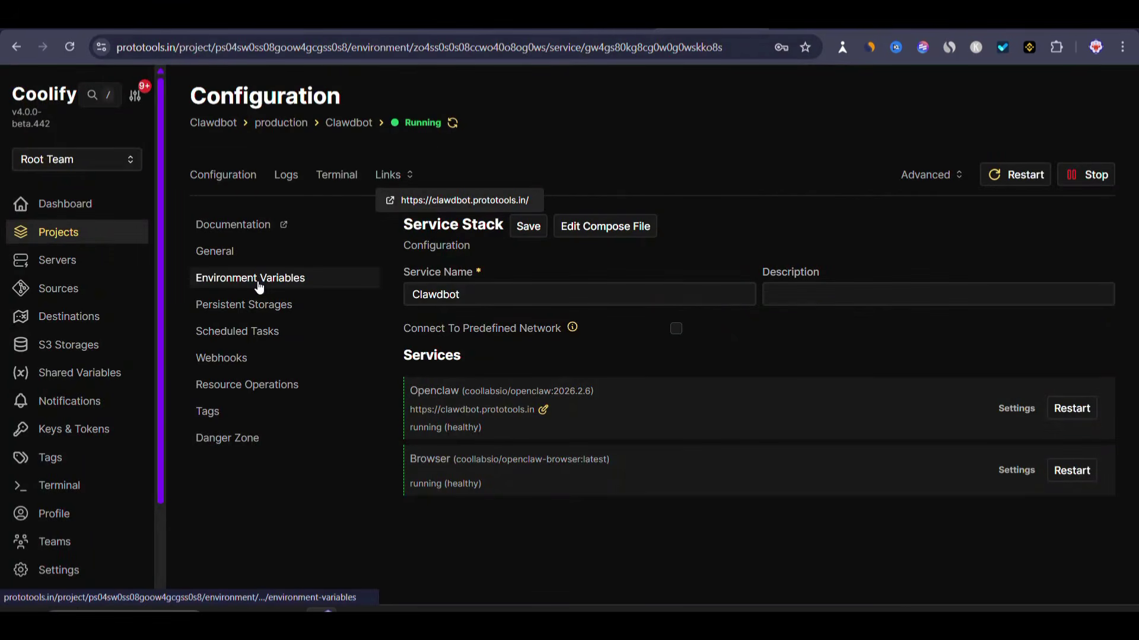
# Search the service's environment variables for "auth" and inspect the values behind AUTH_USERNAME and AUTH_PASSWORD
pyautogui.click(260, 287)
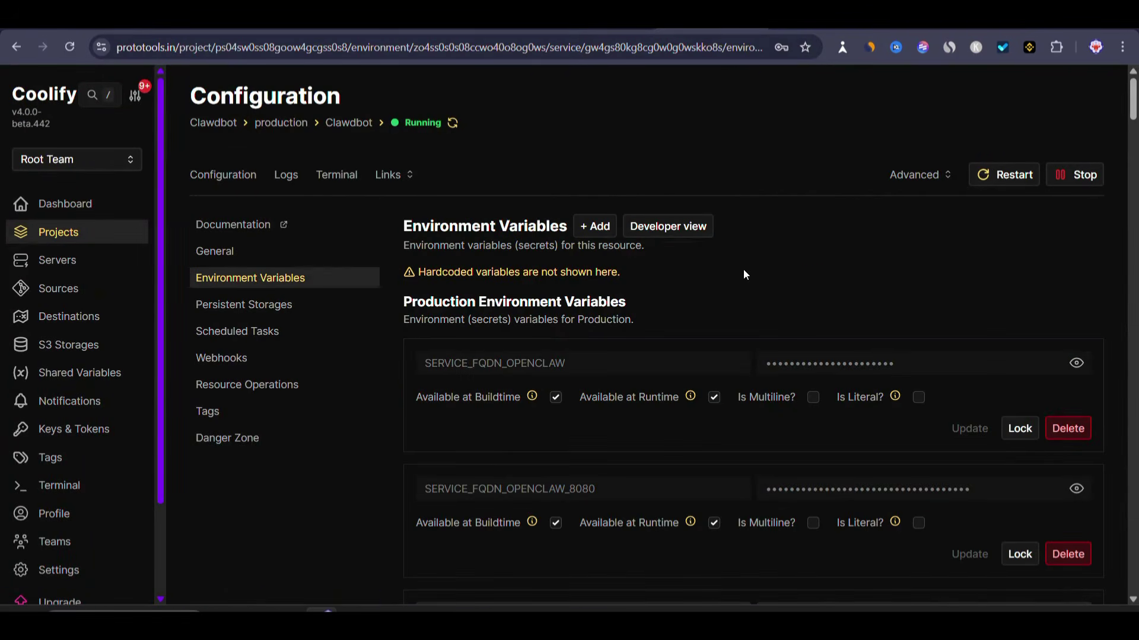
pyautogui.hotkey('ctrl', 'f')
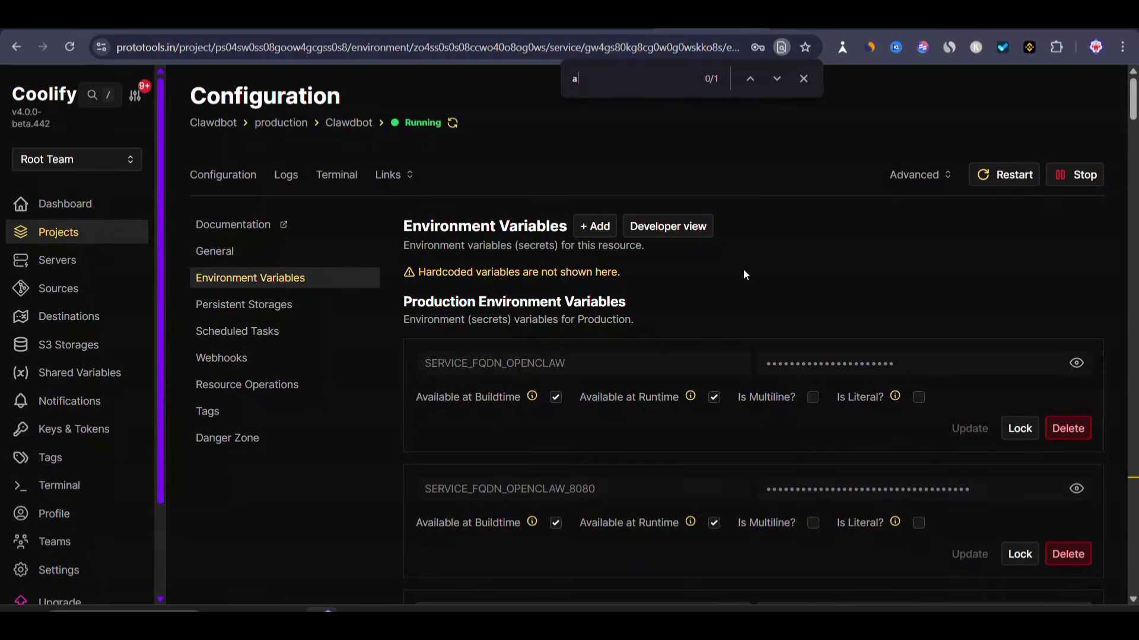
pyautogui.write('auth')
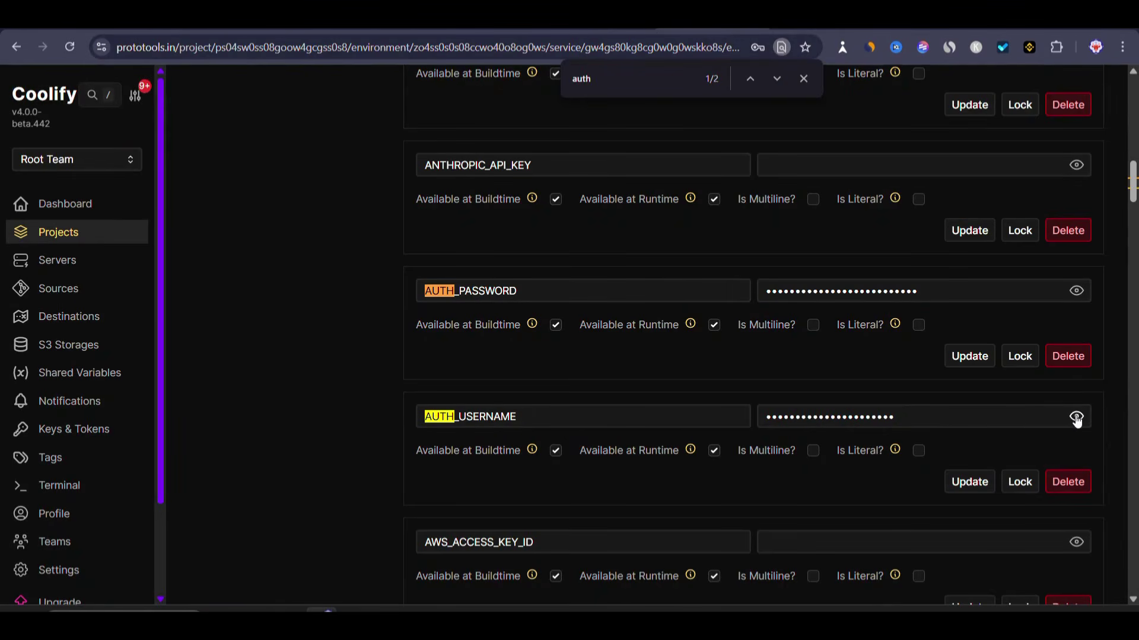
pyautogui.click(1077, 419)
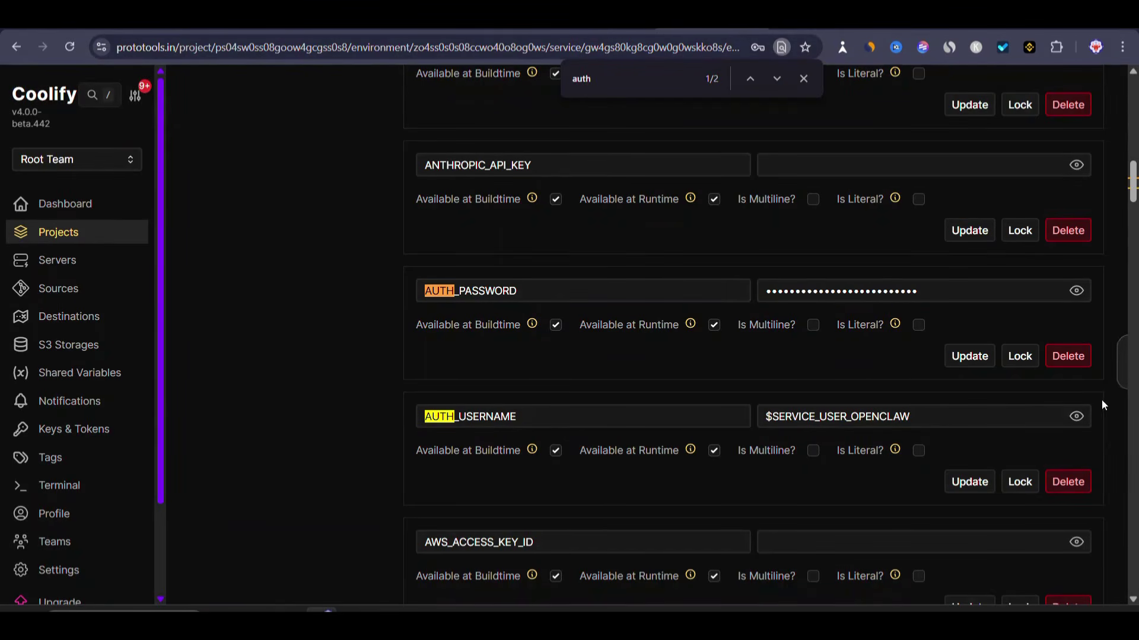
pyautogui.click(1078, 294)
pyautogui.click(1077, 291)
pyautogui.click(1076, 418)
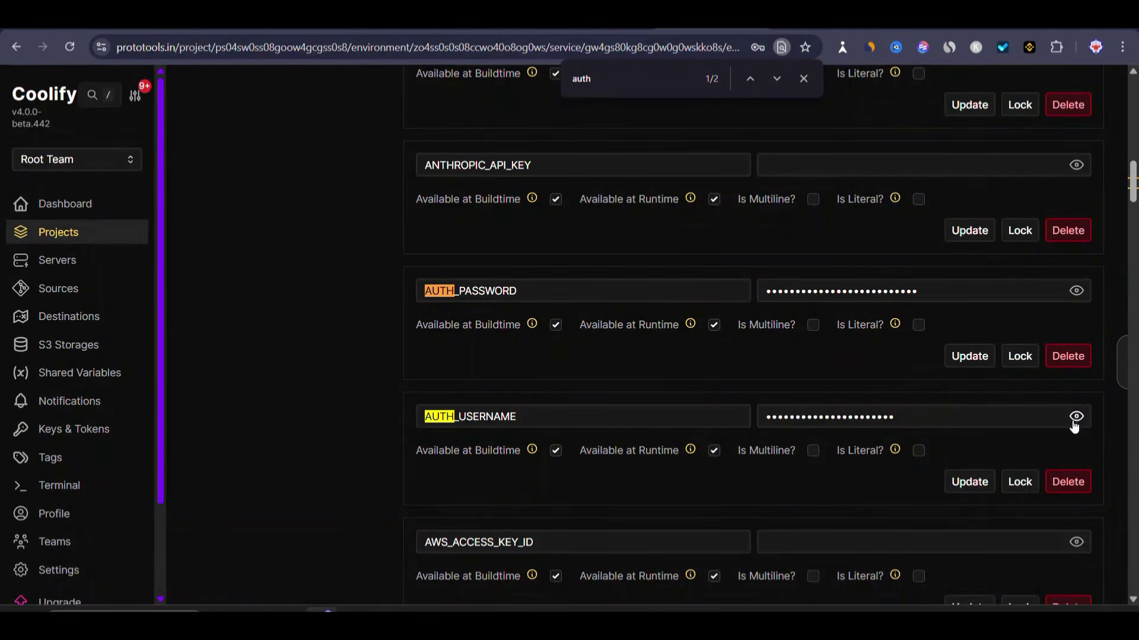
# Find the SERVICE_USER_OPENCLAW variable and enter its value as the username in the clawdbot.prototools.in sign-in prompt
pyautogui.scroll(5, 649, 345)
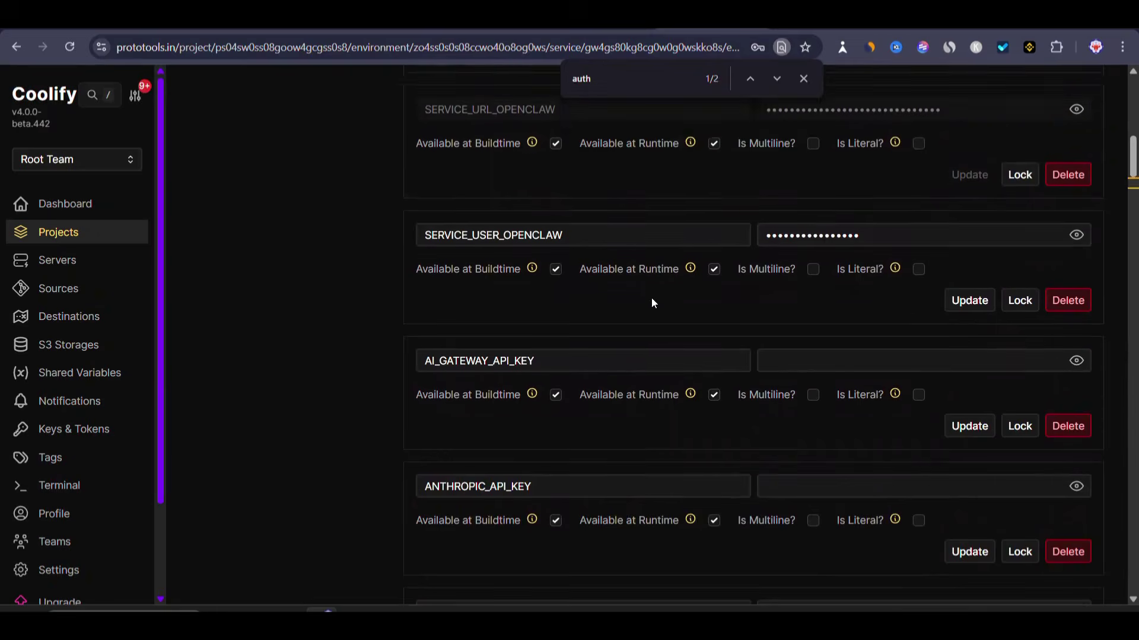
pyautogui.scroll(1, 651, 303)
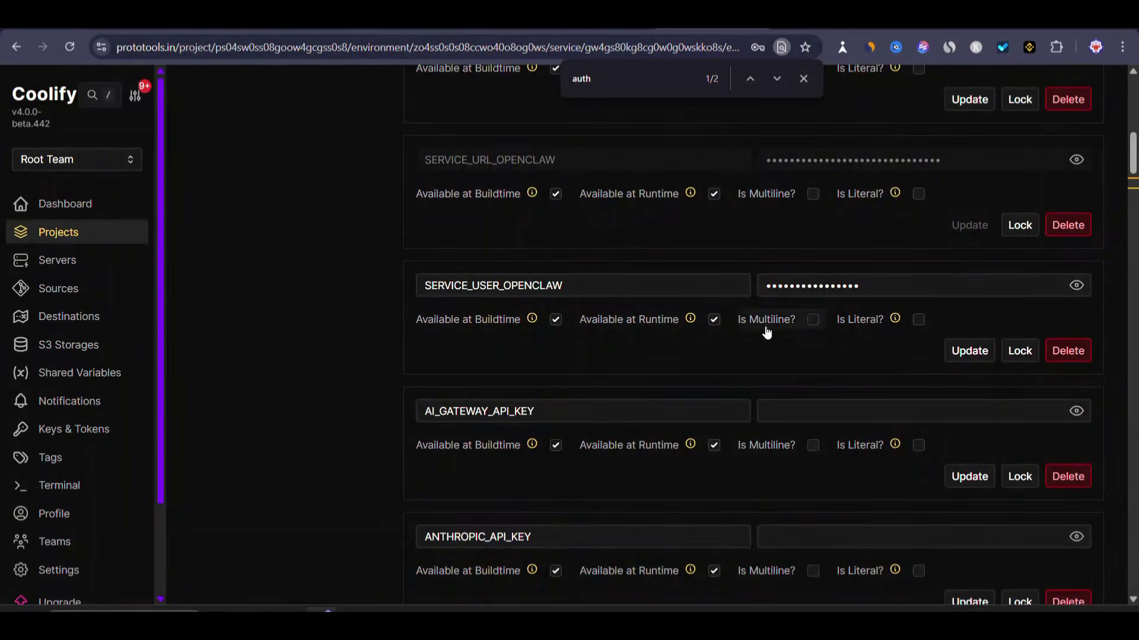
pyautogui.click(1077, 290)
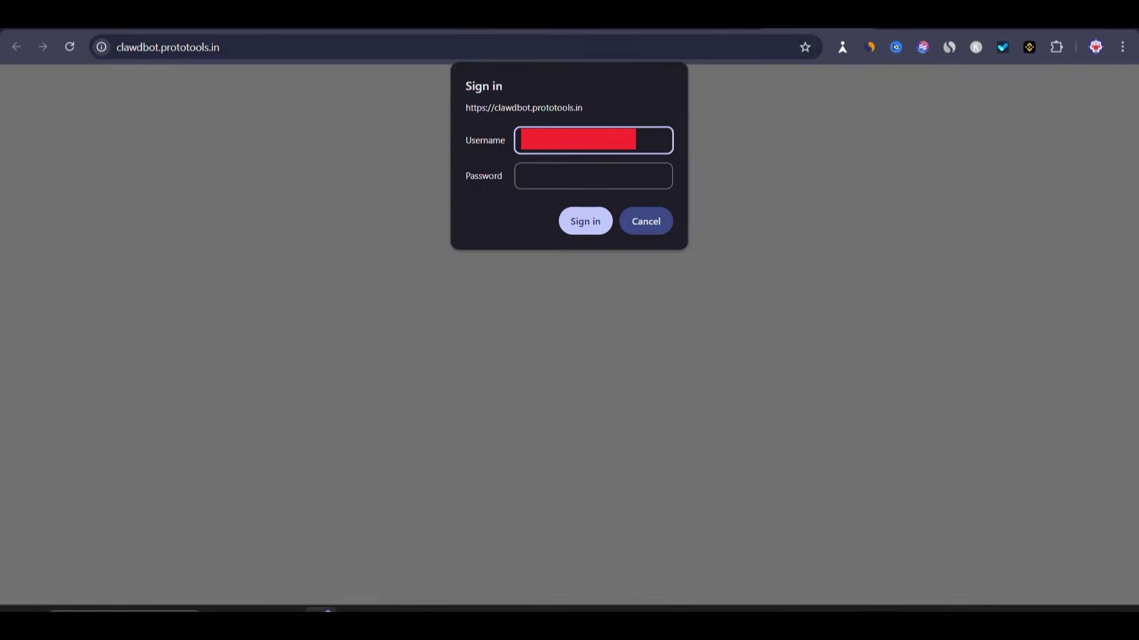
# Enter the SERVICE_PASSWORD_OPENCLAW value as the password, sign in to clawdbot.prototools.in, and save the login in the browser
pyautogui.click(706, 14)
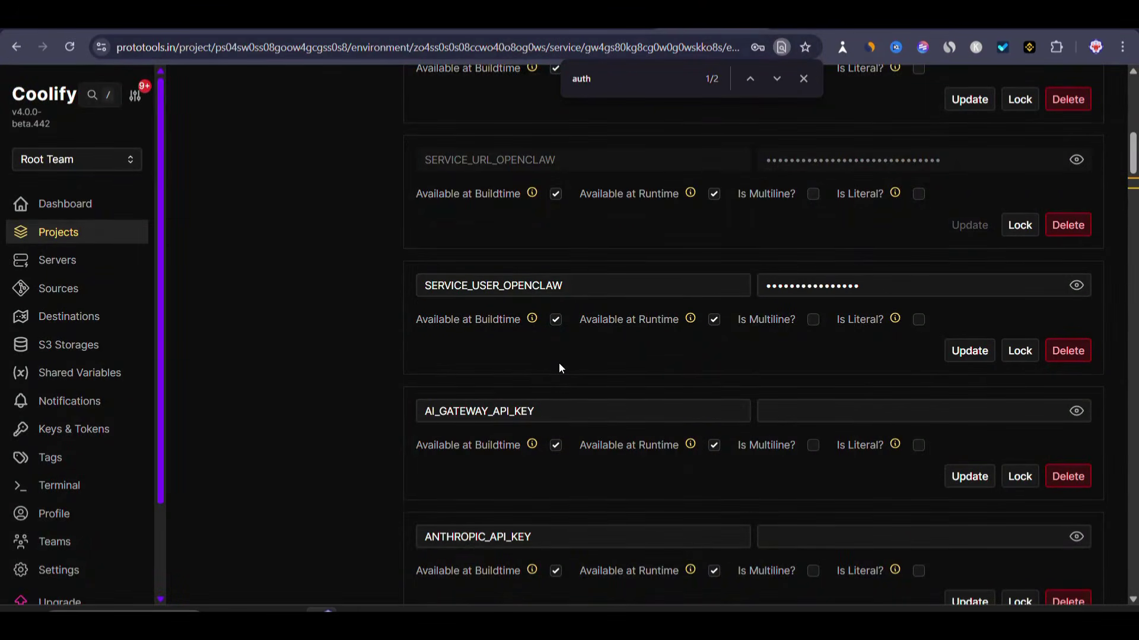
pyautogui.scroll(2, 558, 368)
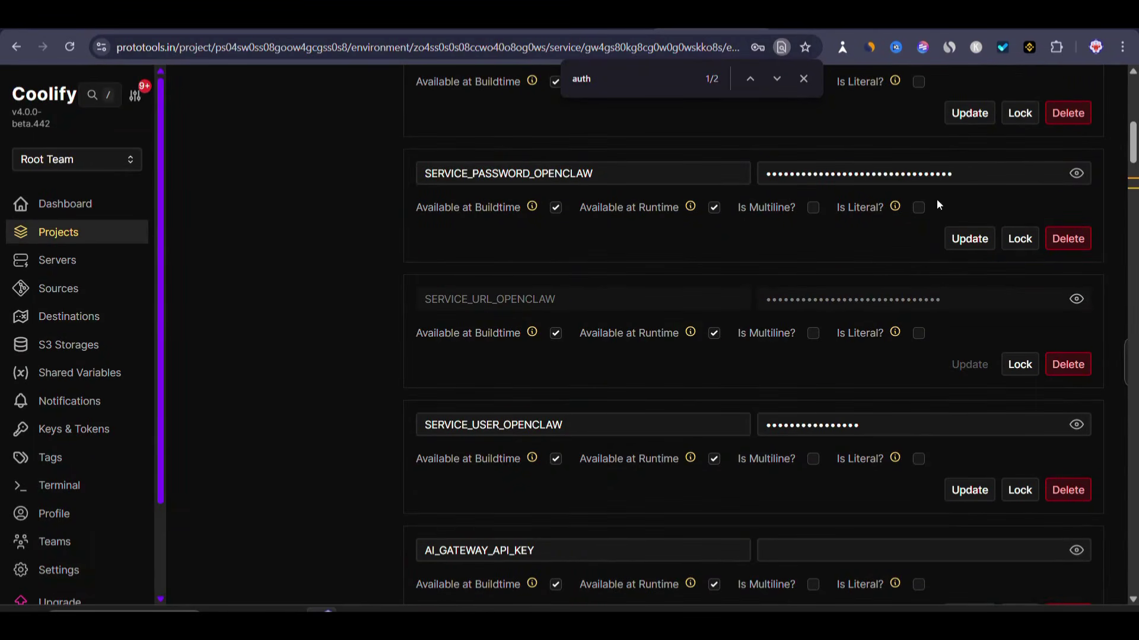
pyautogui.click(706, 14)
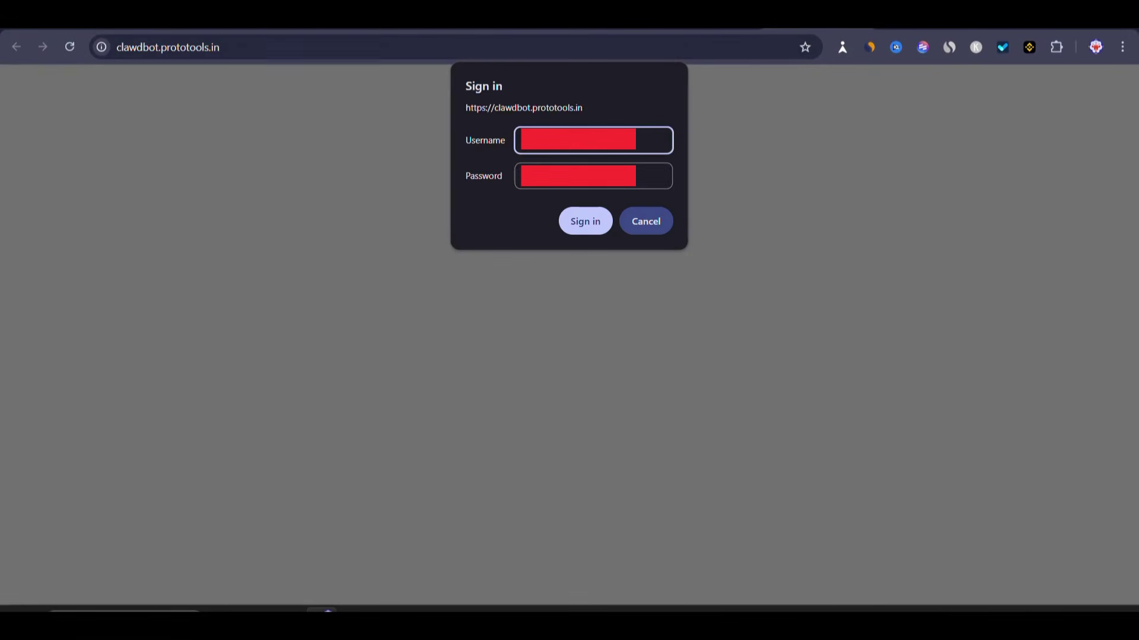
pyautogui.press('Tab')
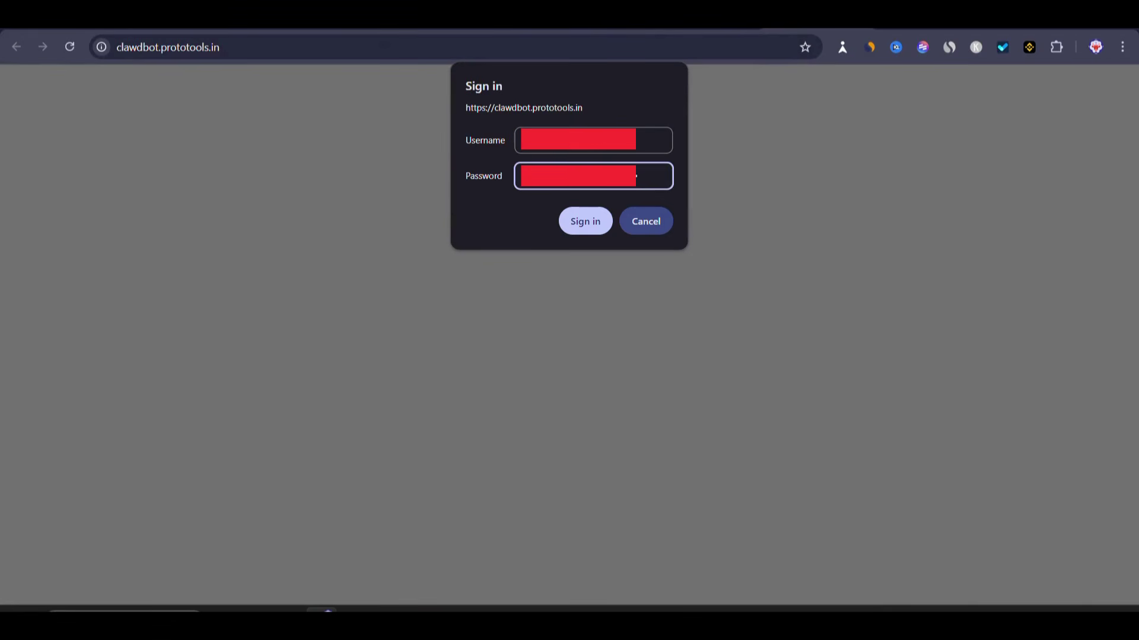
pyautogui.click(573, 222)
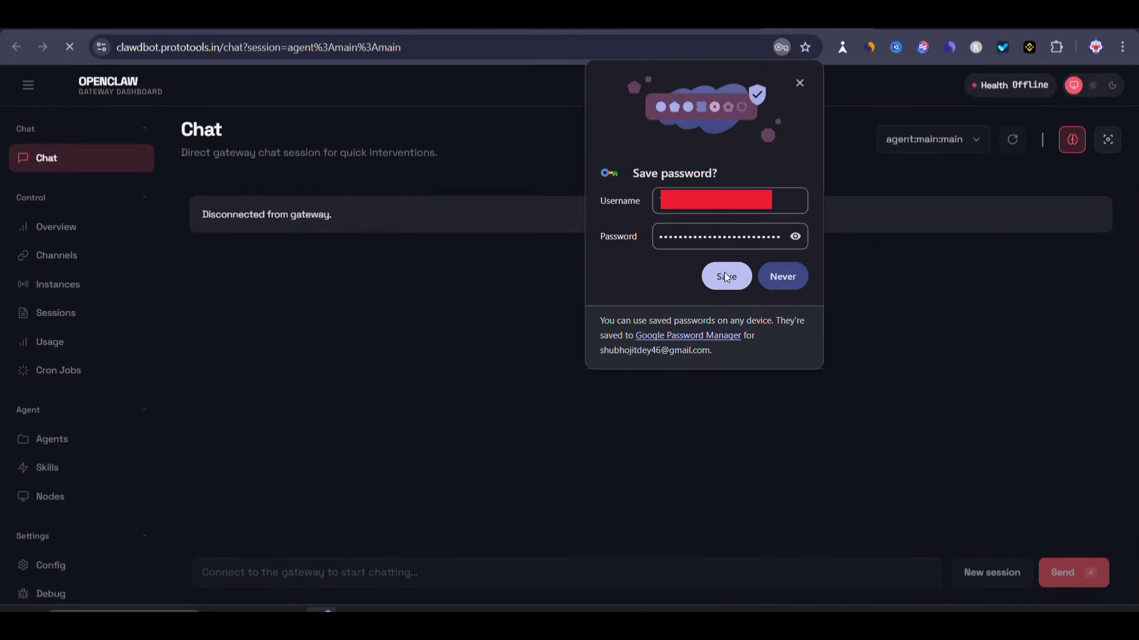
pyautogui.click(724, 275)
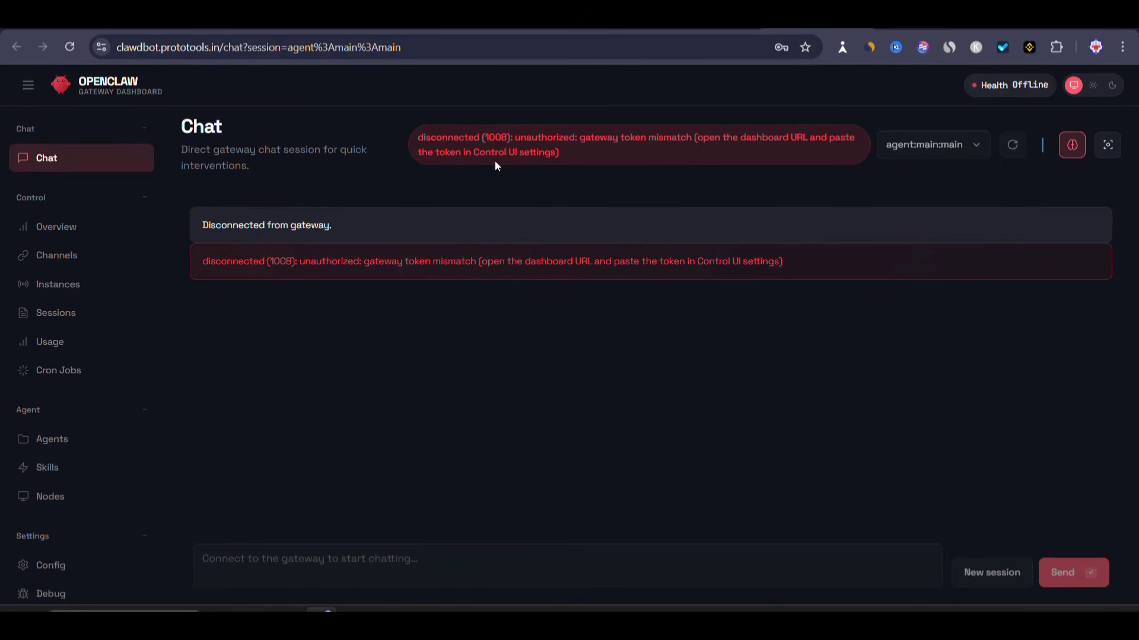
# Replace the Gateway Token in the dashboard's Overview with the token from the Coolify environment variables, and connect to the gateway
pyautogui.click(22, 234)
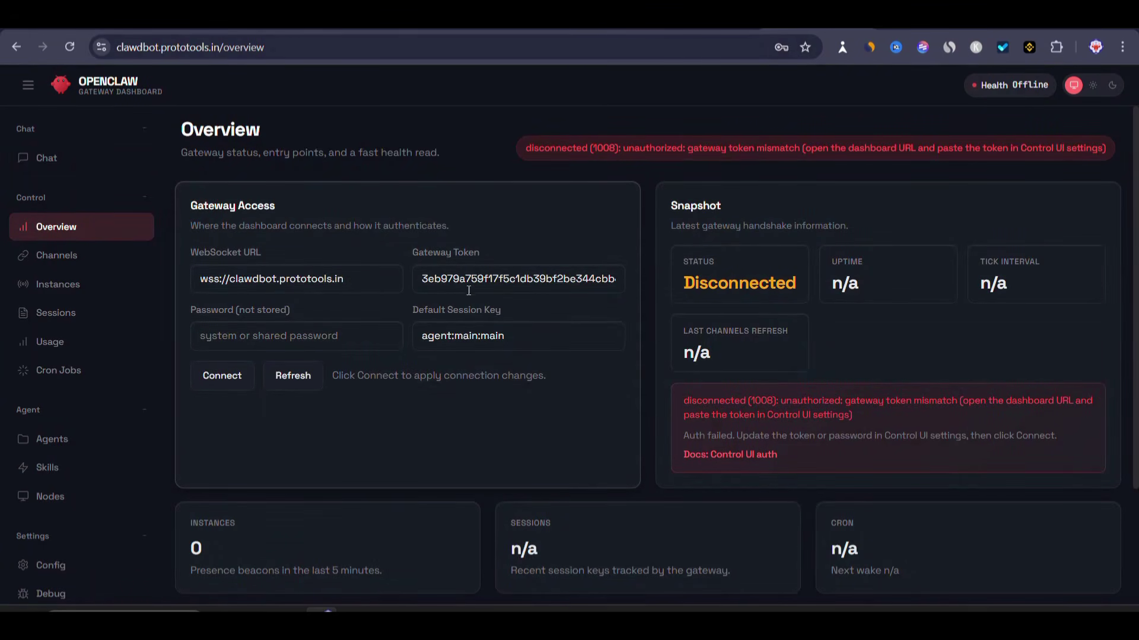
pyautogui.hotkey('ctrl', 'Tab')
pyautogui.scroll(10, 596, 344)
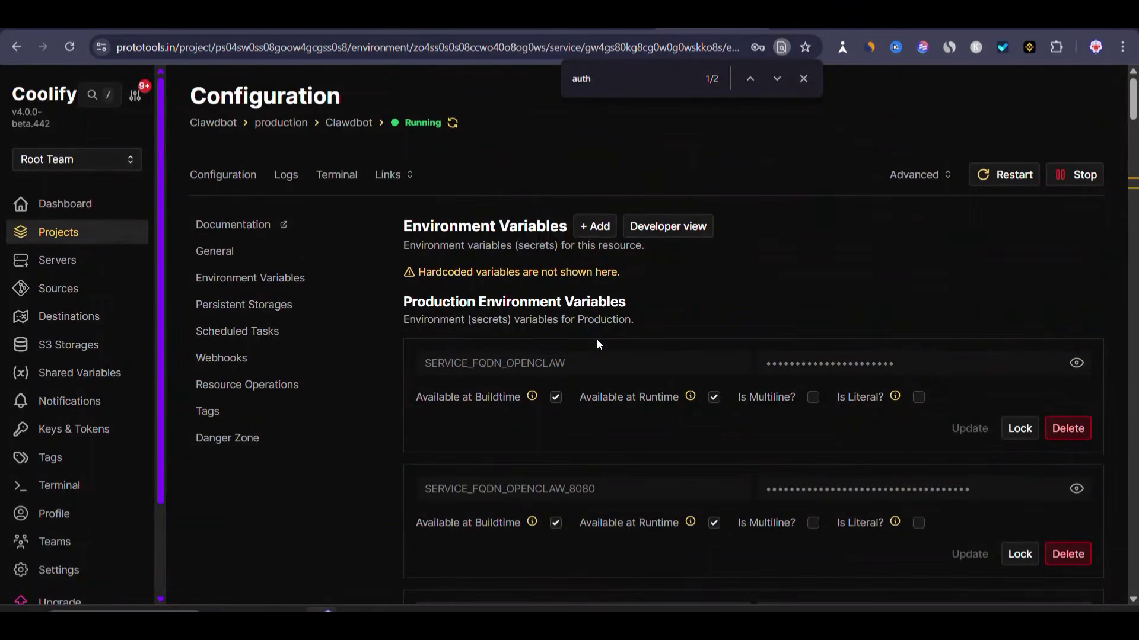
pyautogui.hotkey('ctrl', 'f')
pyautogui.hotkey('ctrl', 'v')
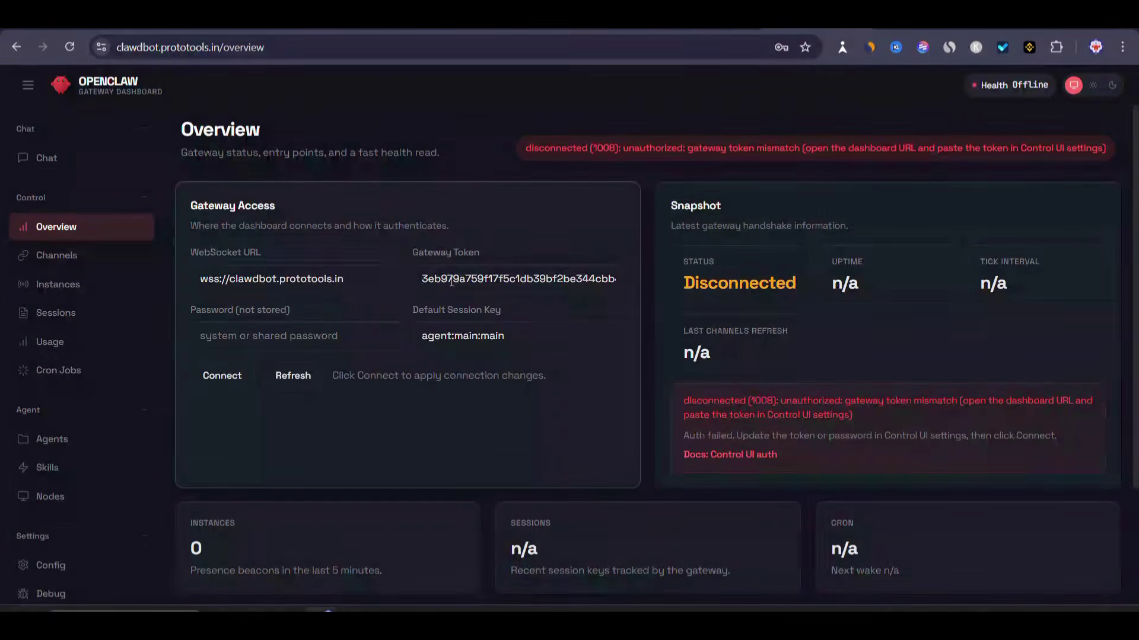
pyautogui.click(475, 279)
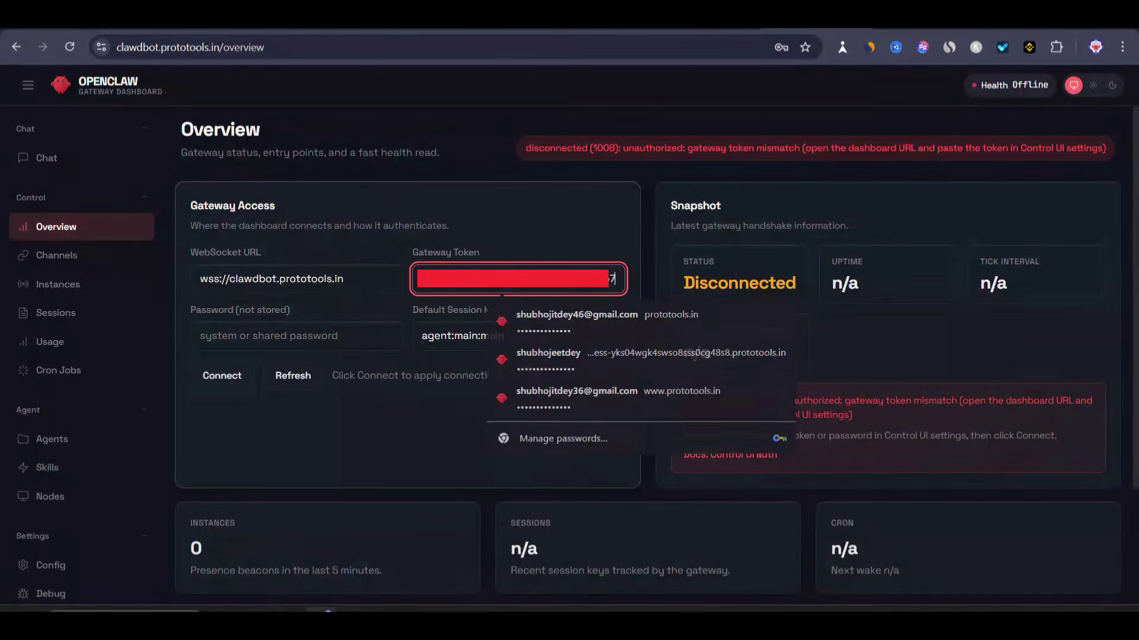
pyautogui.press('Escape')
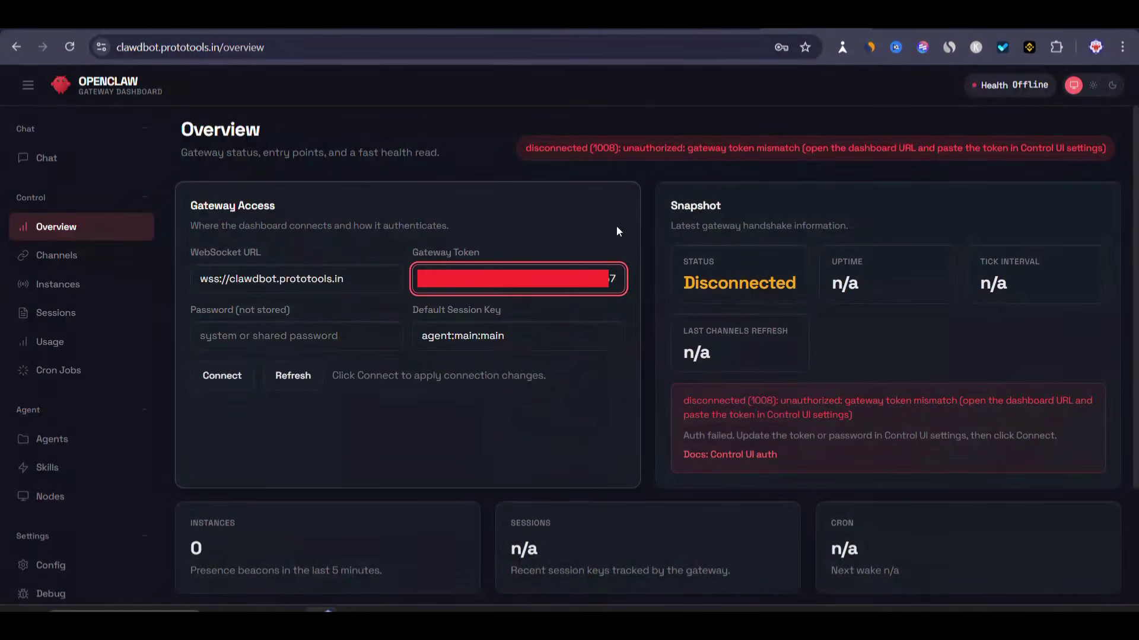
pyautogui.click(217, 377)
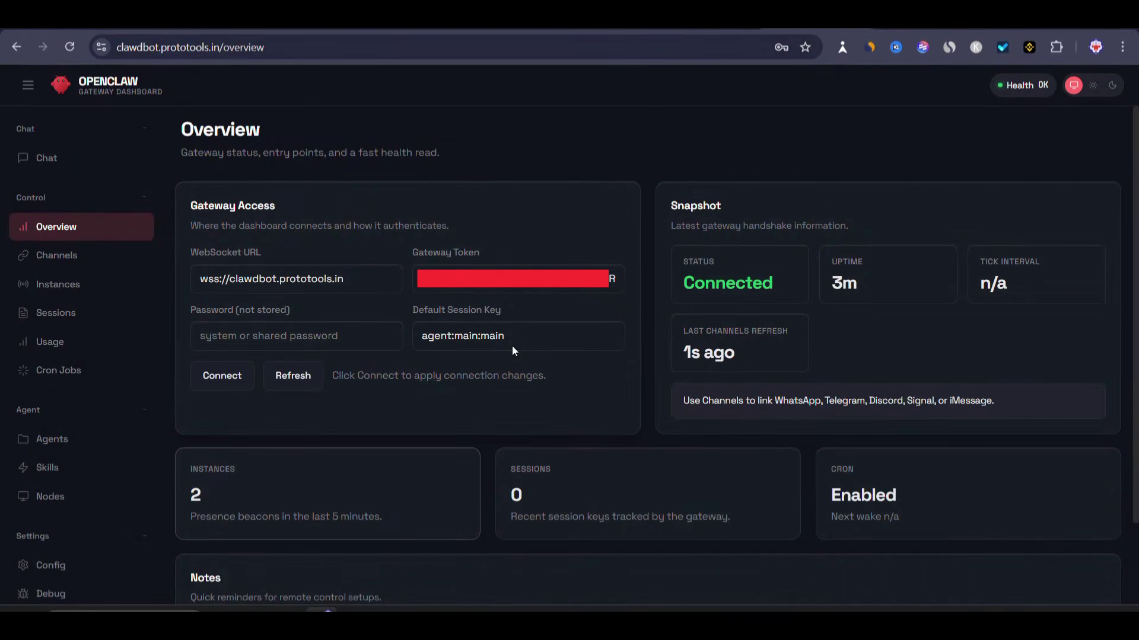
# Send the message "Hi Openclaw" in the gateway chat to test the assistant
pyautogui.click(46, 157)
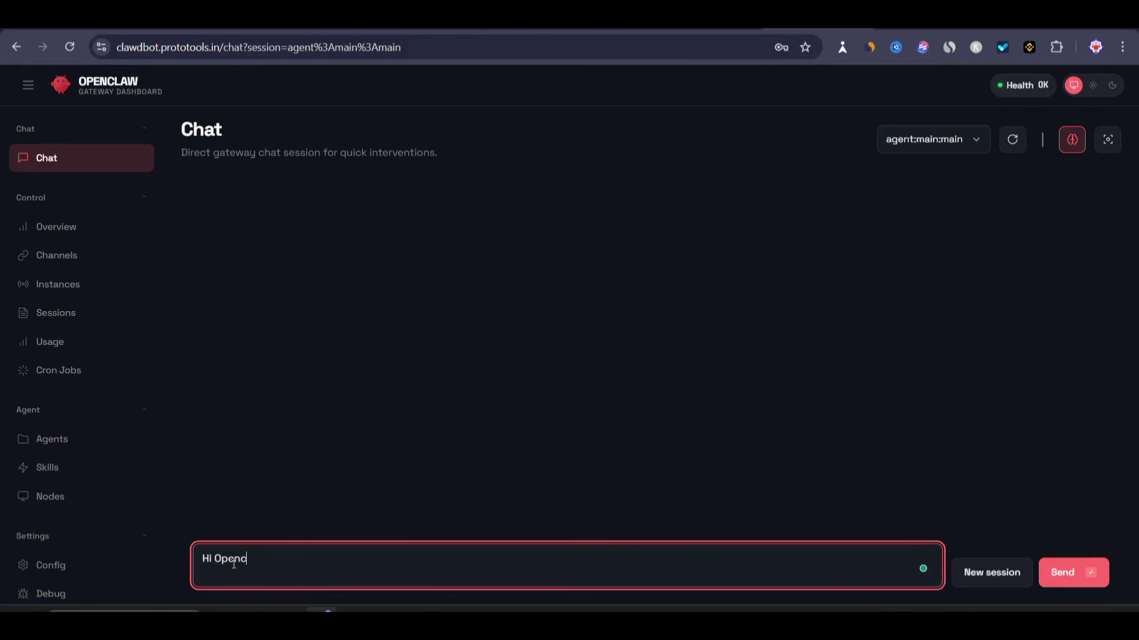
pyautogui.write('law')
pyautogui.press('Return')
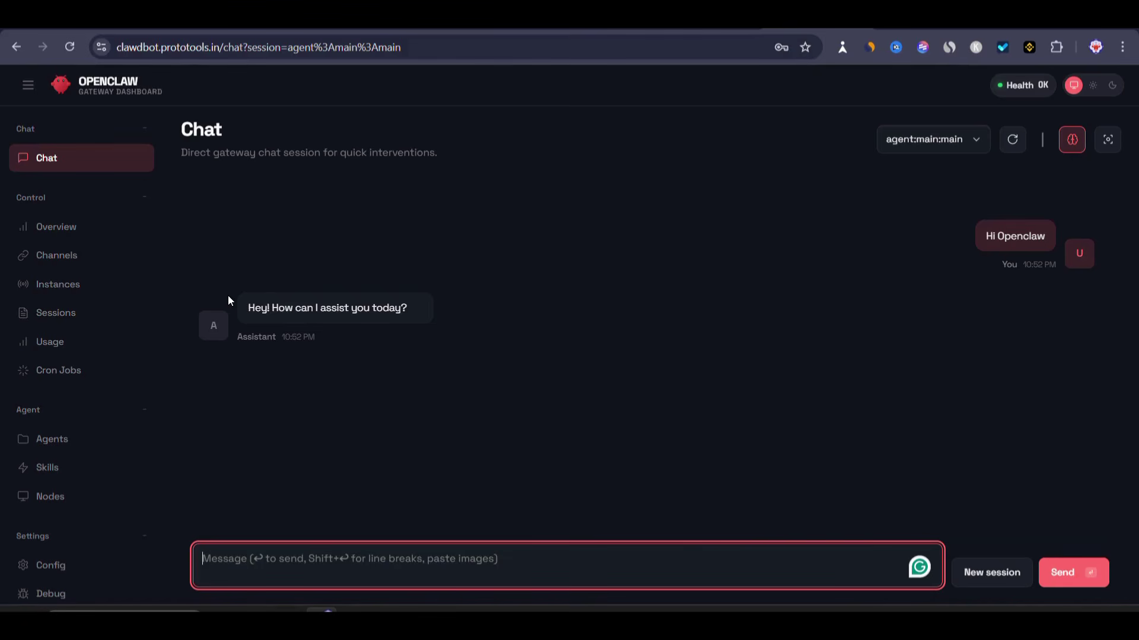
# Review the channels available for linking, such as WhatsApp, Telegram, Discord, Google Chat, Slack and Signal
pyautogui.click(57, 261)
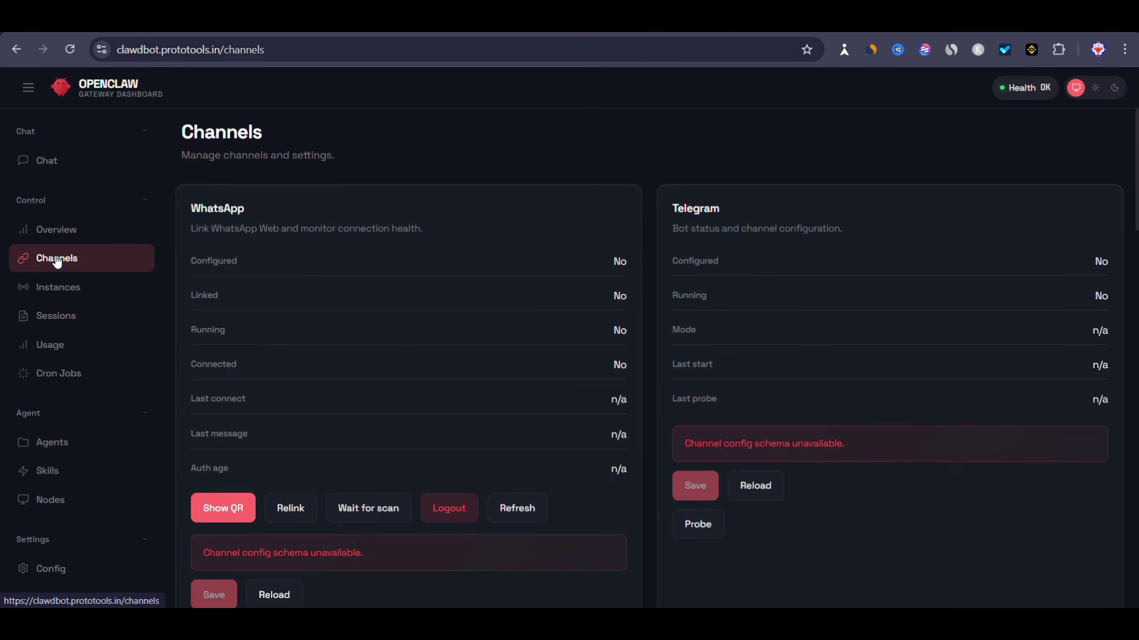
pyautogui.scroll(-2, 437, 485)
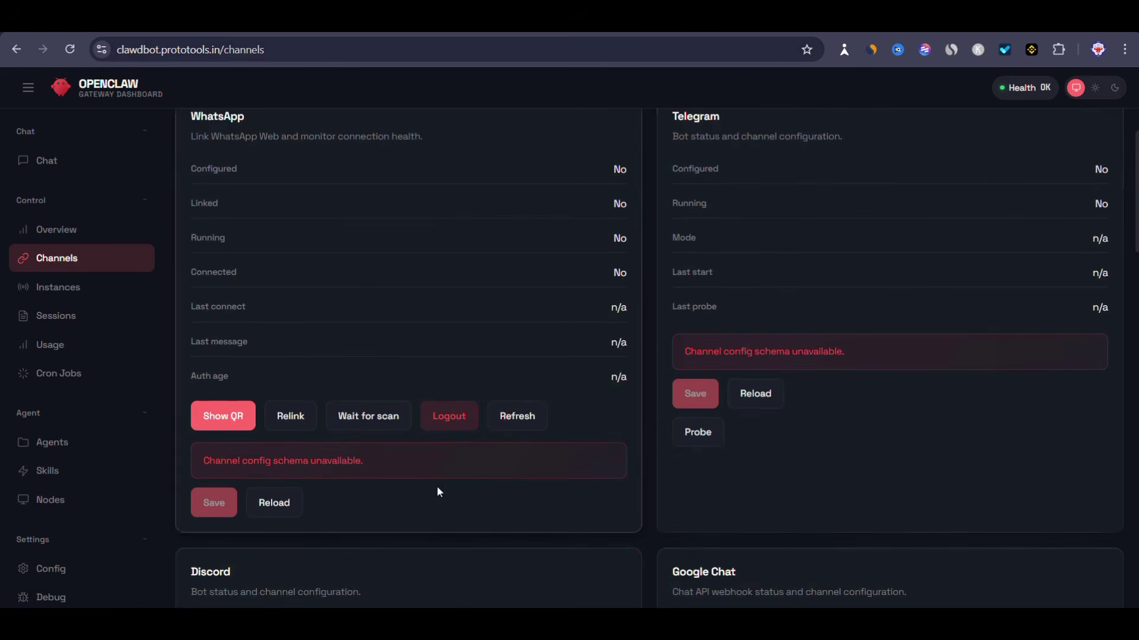
pyautogui.scroll(-10, 749, 344)
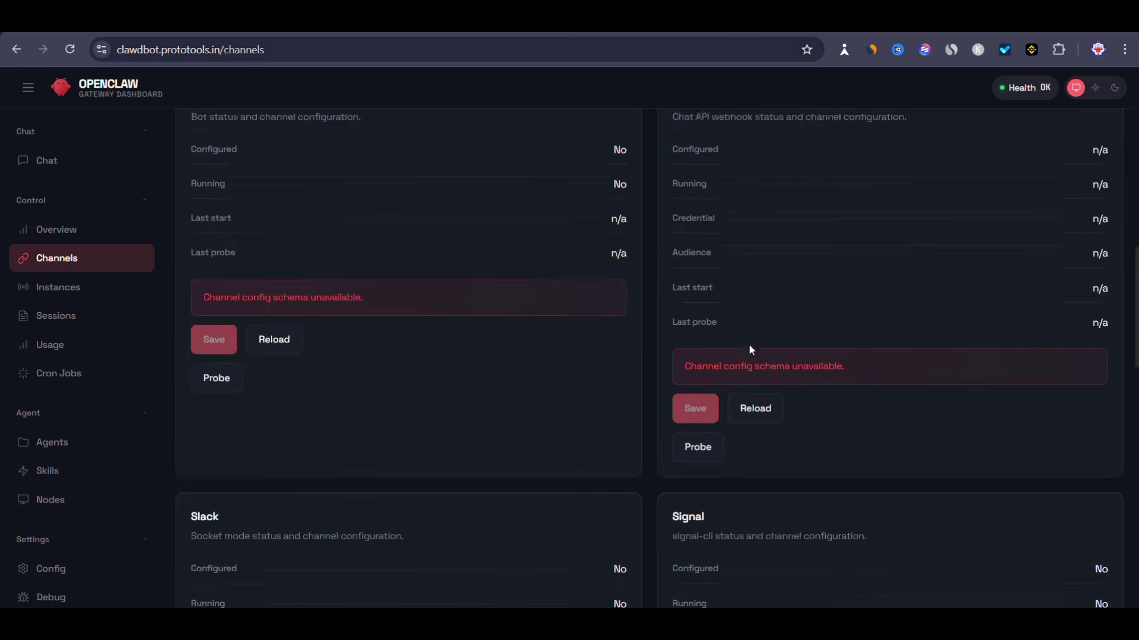
pyautogui.scroll(12, 748, 344)
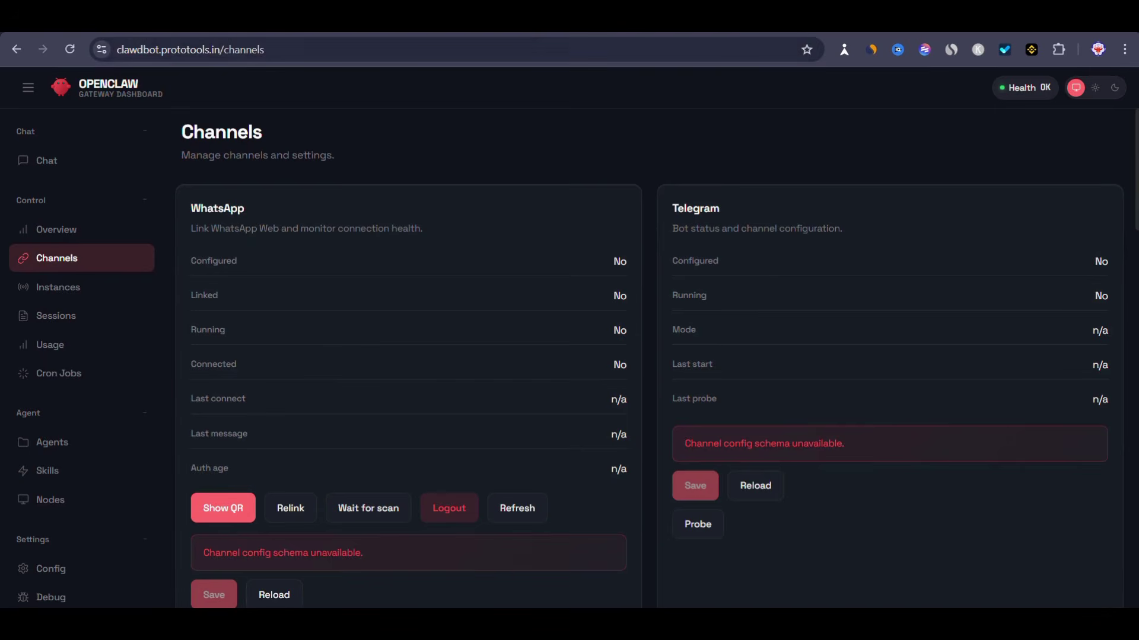